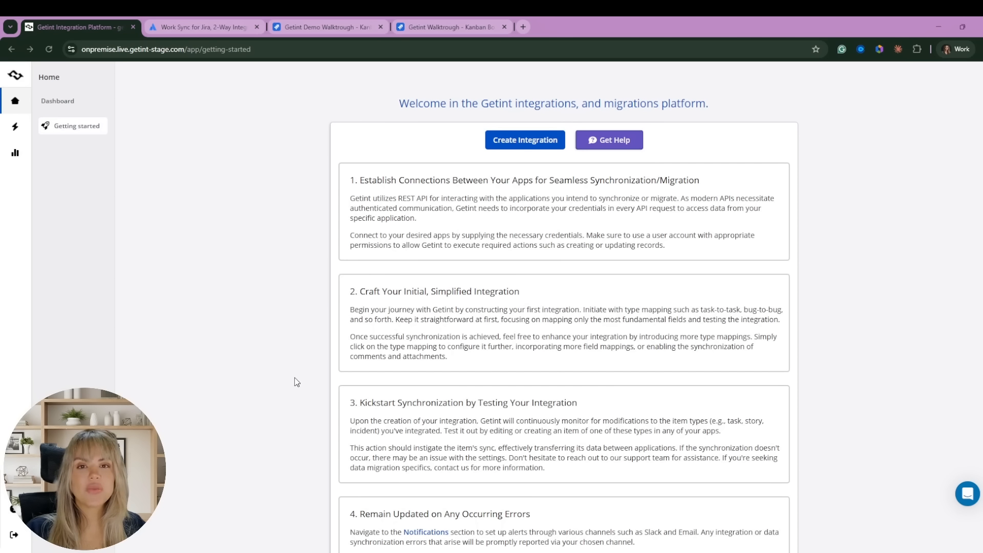
Start a new Continuous Sync integration with Jira as the first app.
{"action": "scroll", "coordinate": [205, 320], "scroll_direction": "down", "scroll_amount": 1}
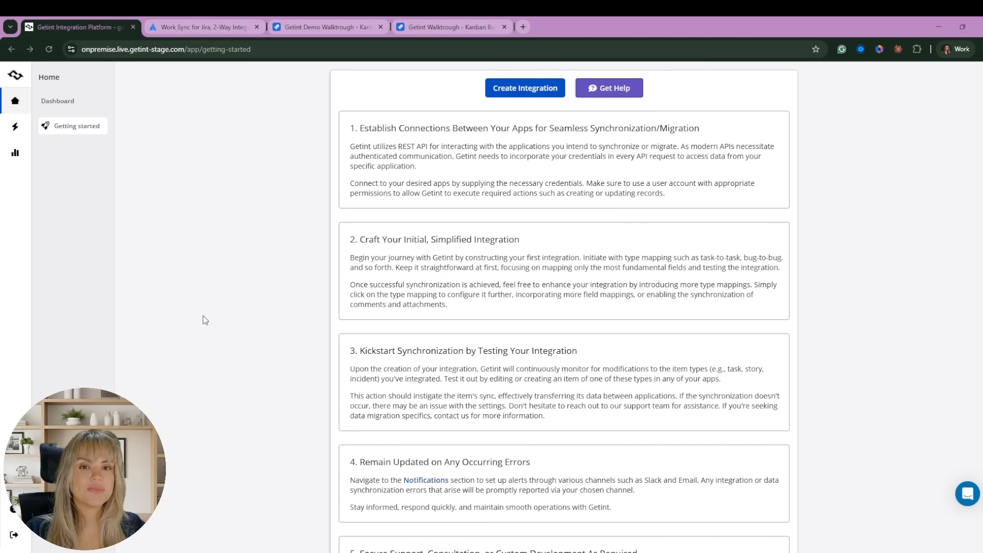
{"action": "left_click", "coordinate": [525, 90]}
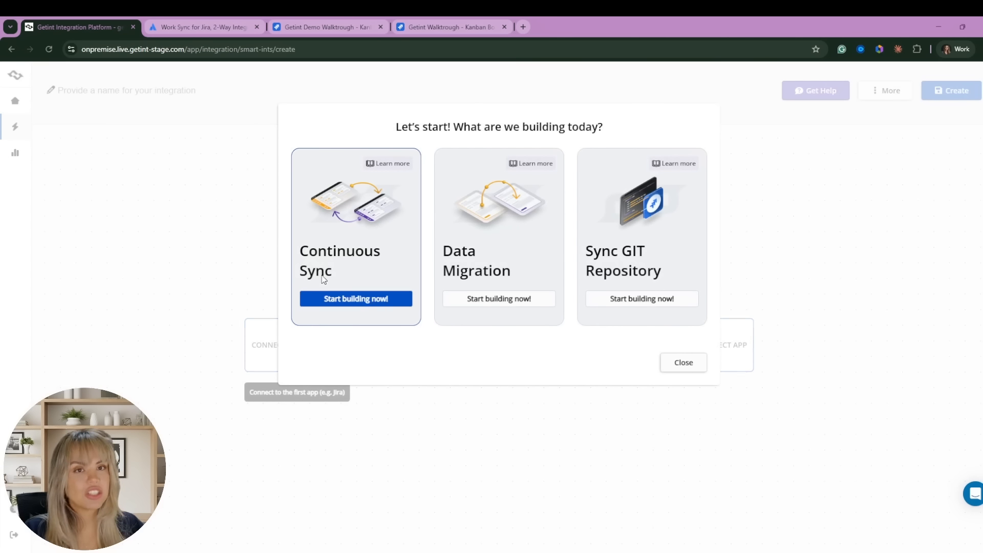
{"action": "left_click", "coordinate": [356, 298]}
{"action": "left_click", "coordinate": [301, 355]}
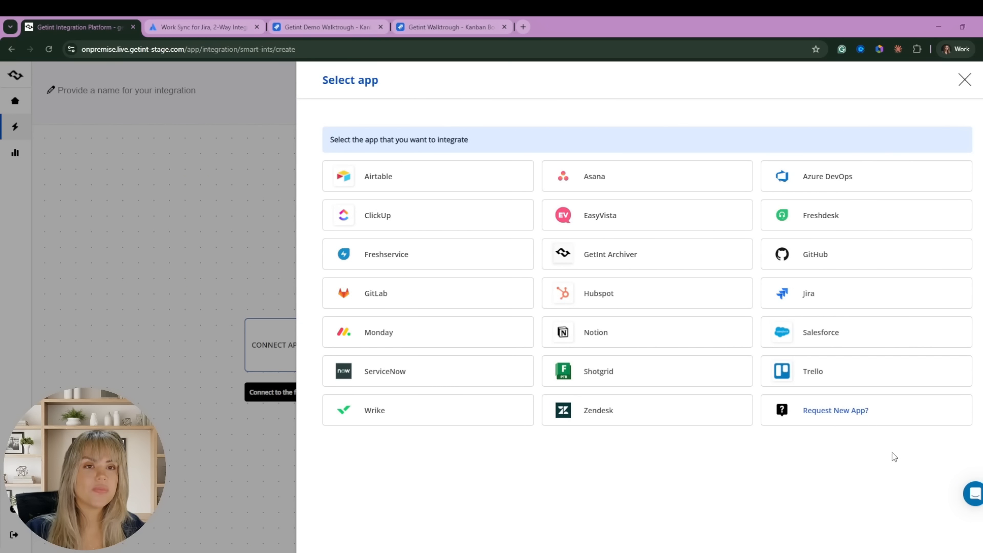
{"action": "left_click", "coordinate": [844, 293]}
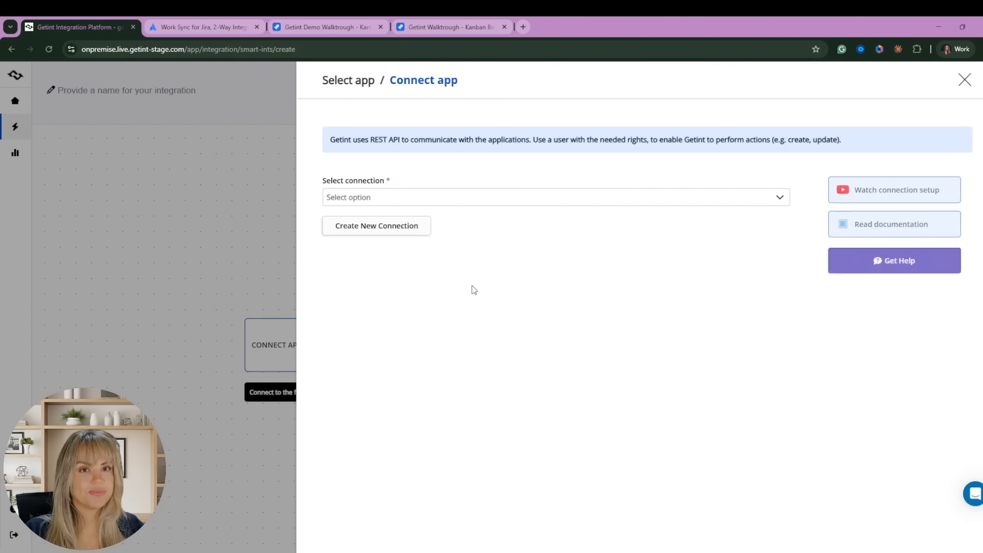
Create a Jira connection named GetintDemo for getint-staging.atlassian.net via Atlassian login.
{"action": "left_click", "coordinate": [364, 229]}
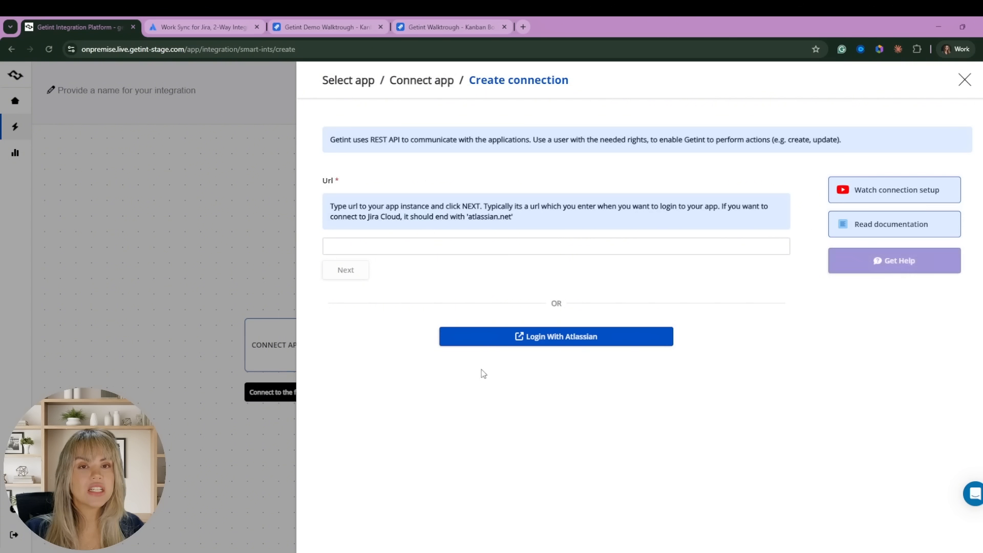
{"action": "left_click", "coordinate": [381, 248]}
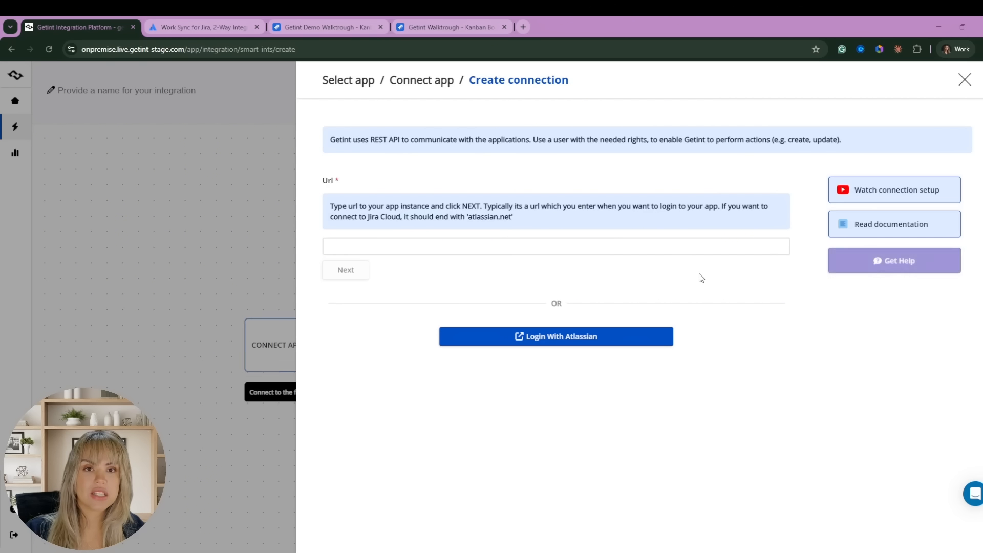
{"action": "left_click", "coordinate": [577, 342]}
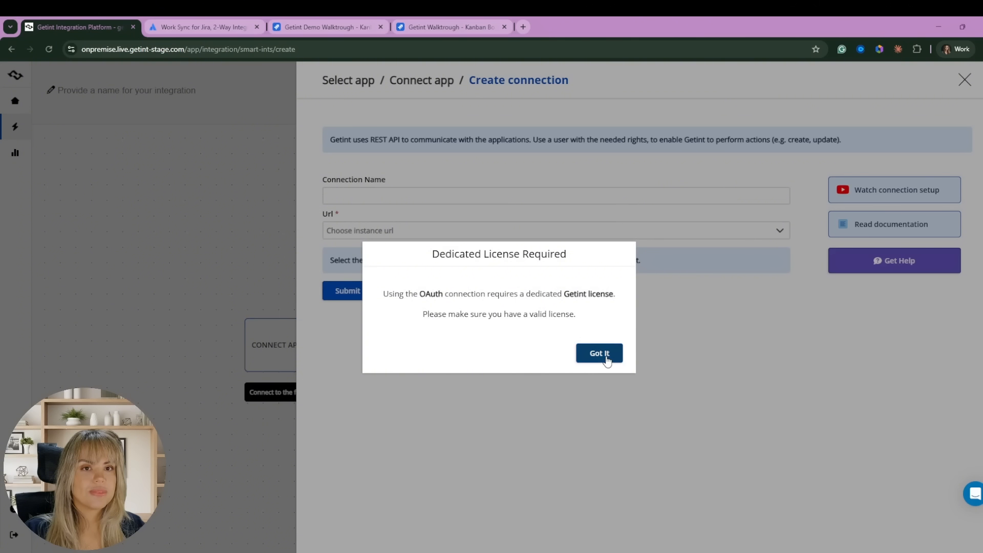
{"action": "left_click", "coordinate": [593, 353]}
{"action": "left_click", "coordinate": [426, 196]}
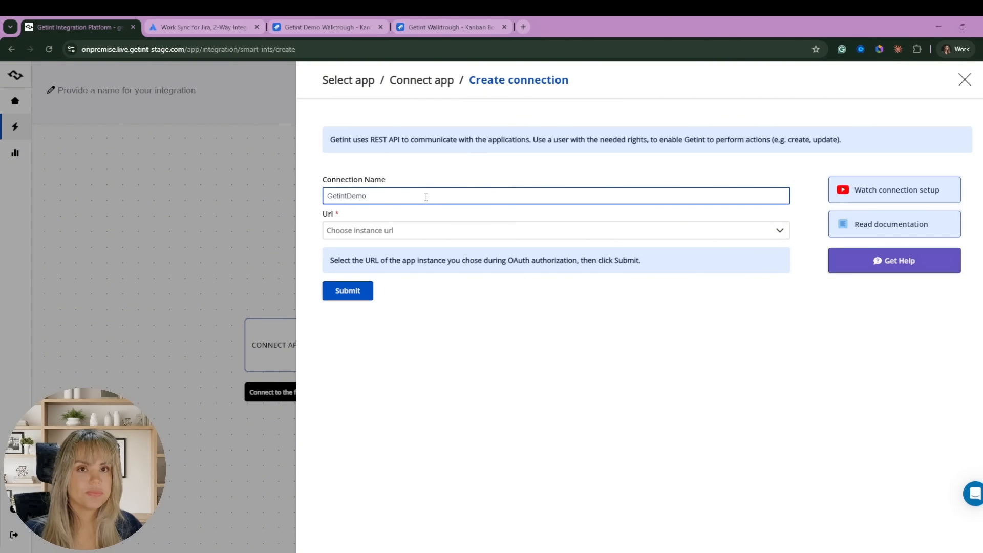
{"action": "left_click", "coordinate": [401, 233]}
{"action": "left_click", "coordinate": [404, 298]}
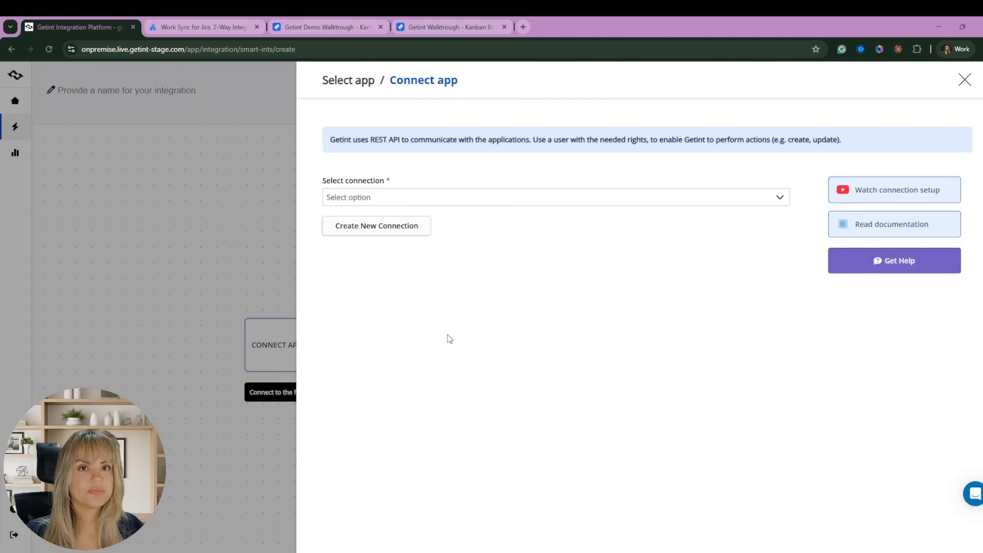
{"action": "left_click", "coordinate": [401, 197]}
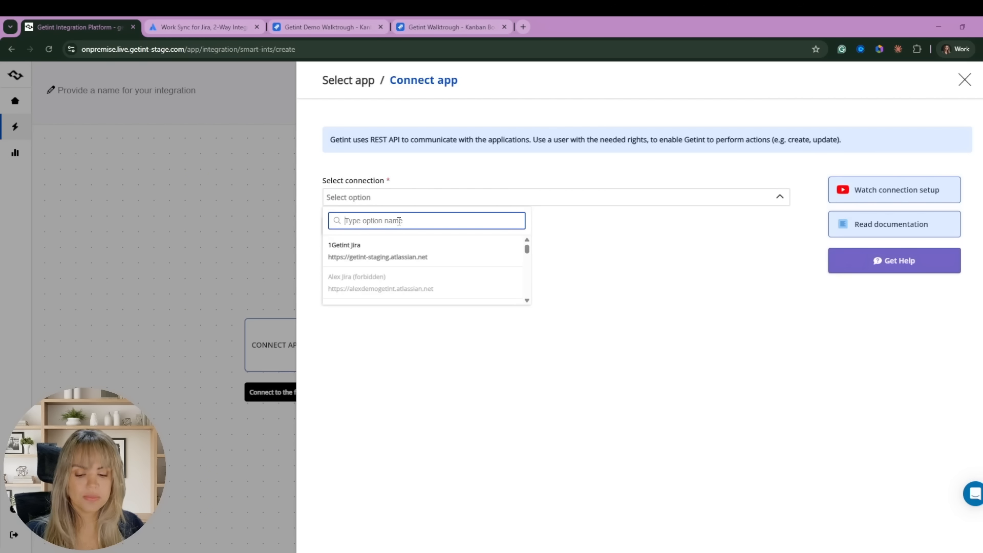
Pick the GetintDemo connection and the Getint Demo Walktrough project, then connect.
{"action": "type", "text": "demo"}
{"action": "scroll", "coordinate": [404, 256], "scroll_direction": "down", "scroll_amount": 4}
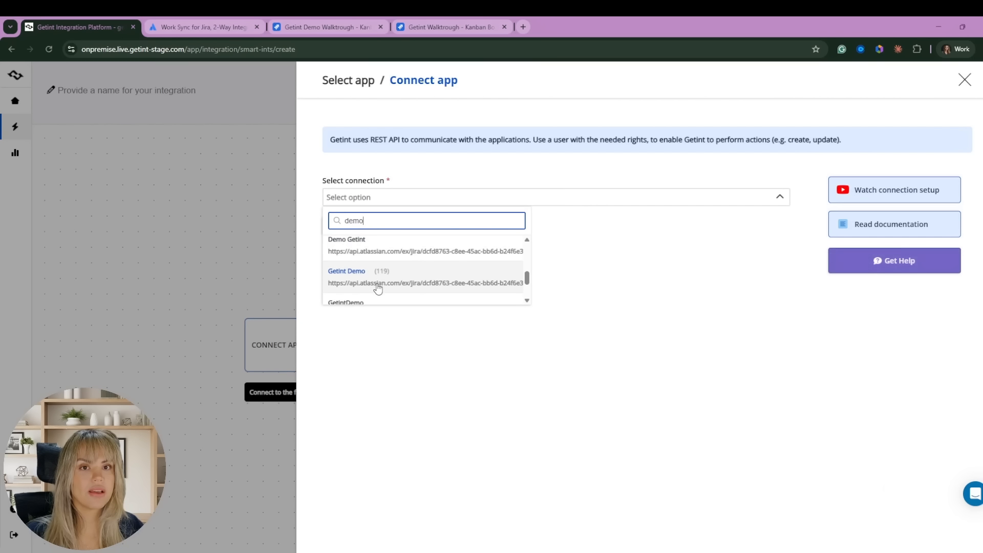
{"action": "scroll", "coordinate": [377, 284], "scroll_direction": "down", "scroll_amount": 2}
{"action": "left_click", "coordinate": [367, 258]}
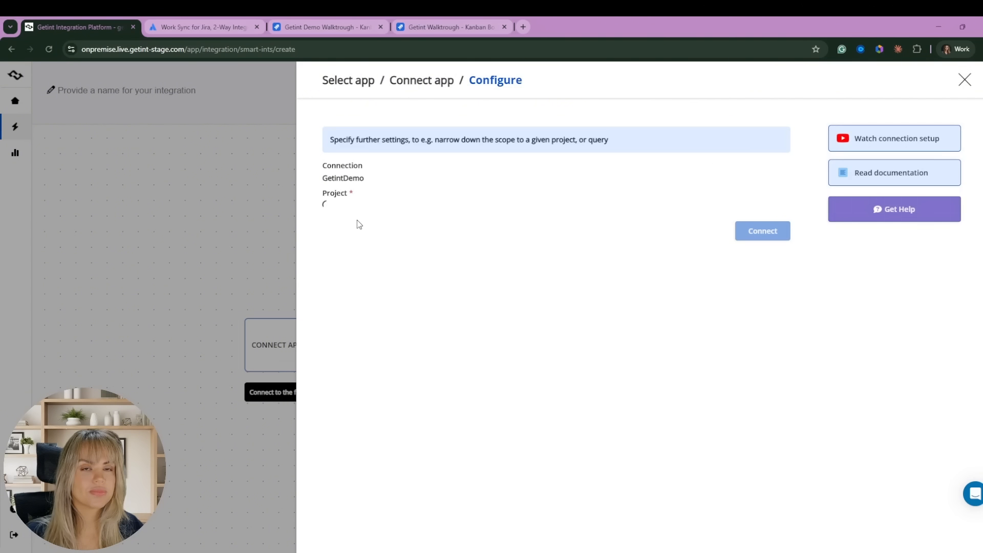
{"action": "left_click", "coordinate": [357, 224]}
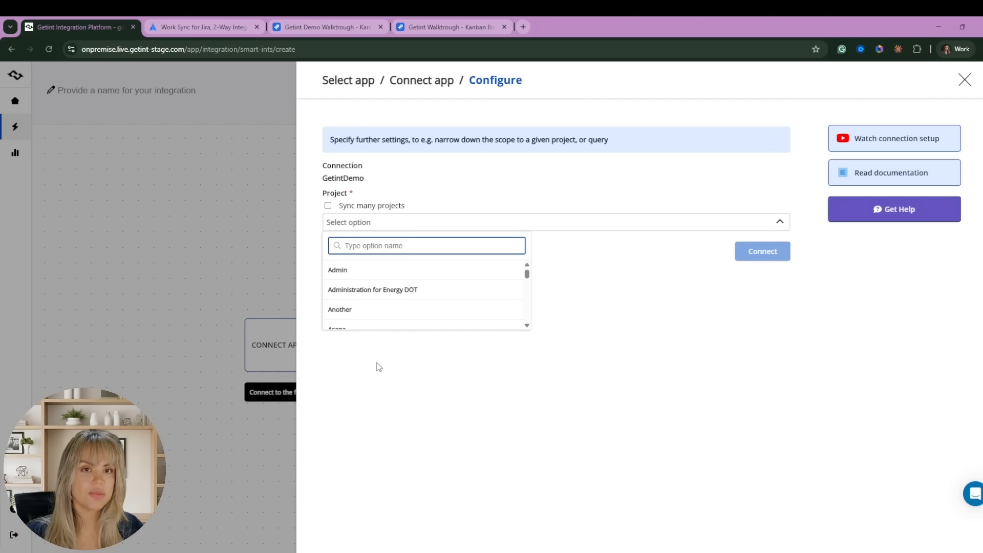
{"action": "type", "text": "Getint Demo Walktrough"}
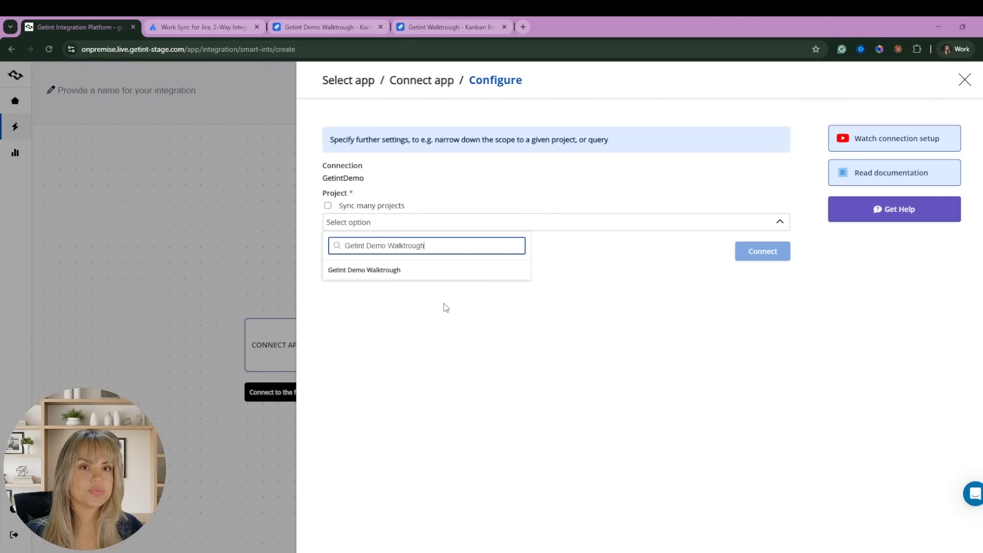
{"action": "left_click", "coordinate": [417, 274]}
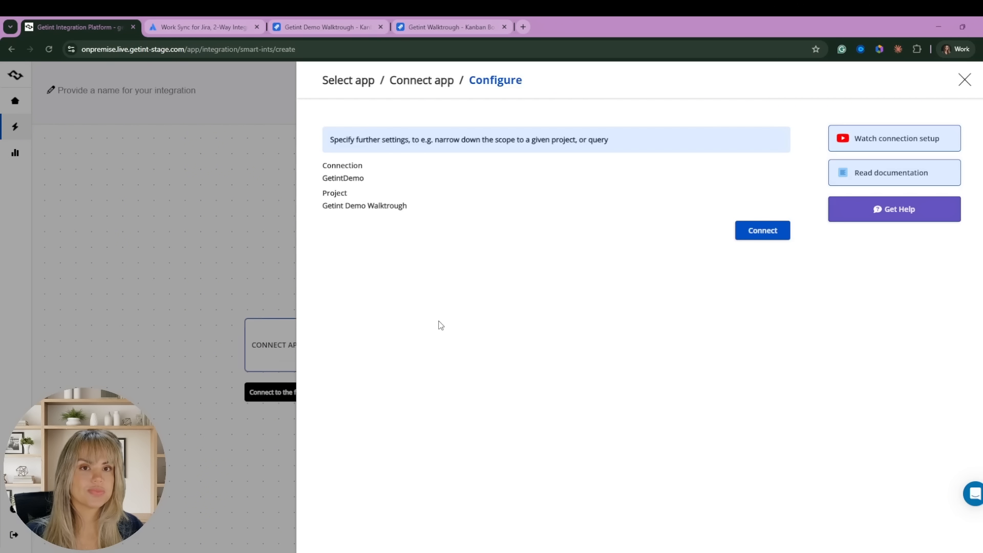
{"action": "left_click", "coordinate": [787, 232]}
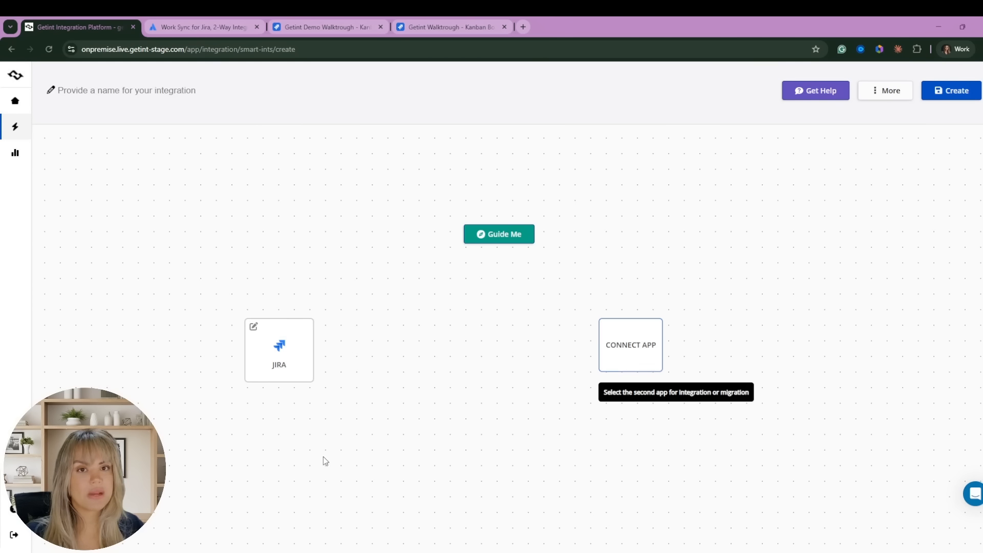
Add Jira as the second app using the Dev (May) connection and Getint Walktrough project.
{"action": "left_click", "coordinate": [636, 360]}
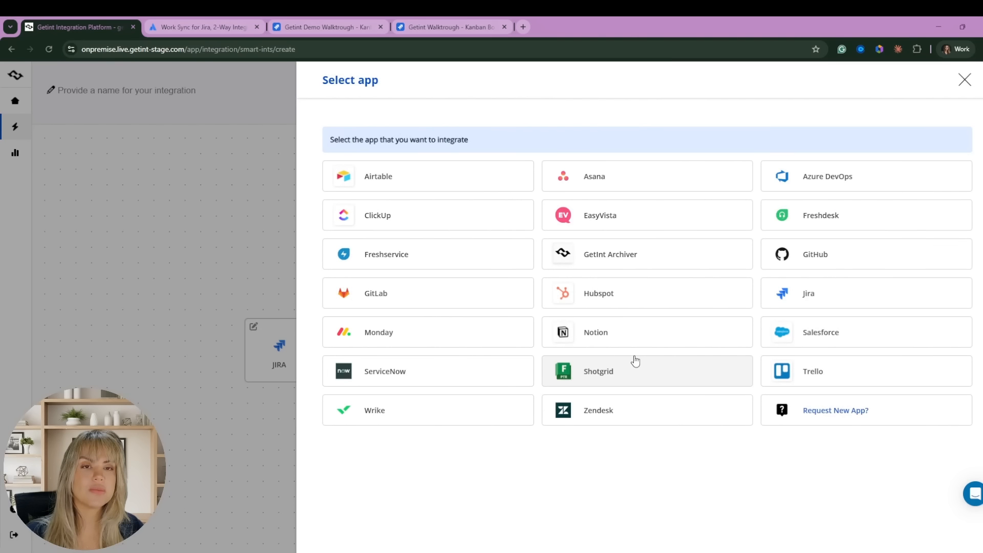
{"action": "left_click", "coordinate": [809, 293]}
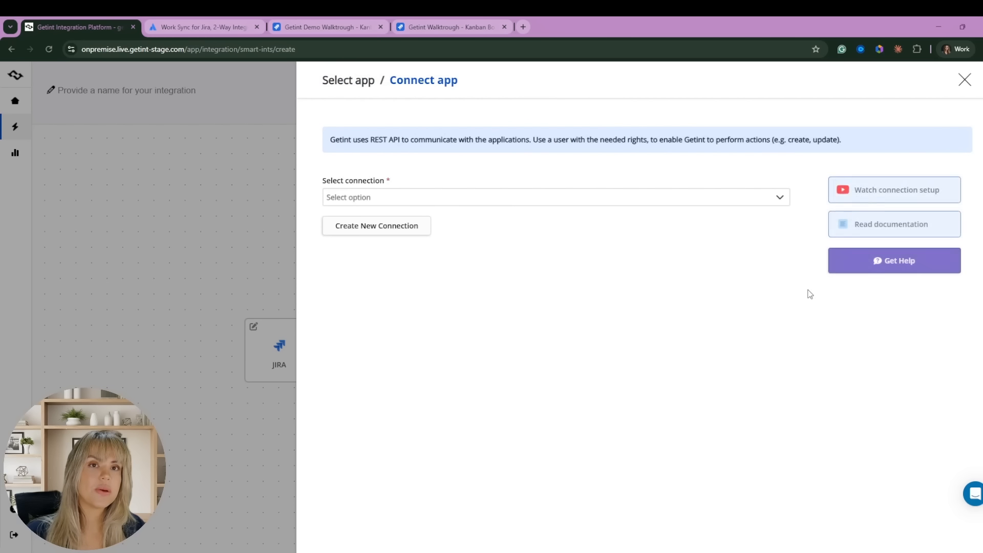
{"action": "left_click", "coordinate": [379, 197]}
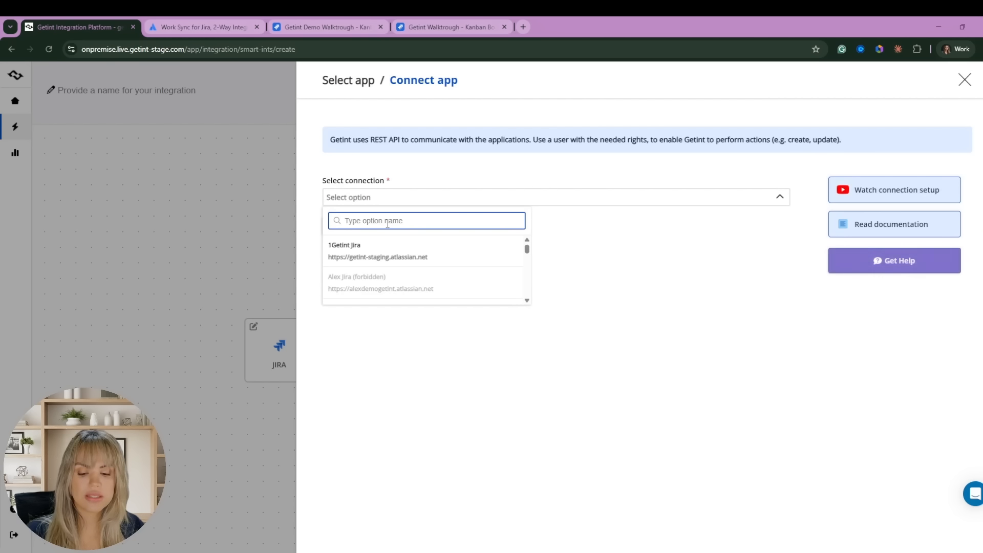
{"action": "type", "text": "dev"}
{"action": "scroll", "coordinate": [409, 255], "scroll_direction": "down", "scroll_amount": 2}
{"action": "scroll", "coordinate": [410, 254], "scroll_direction": "down", "scroll_amount": 1}
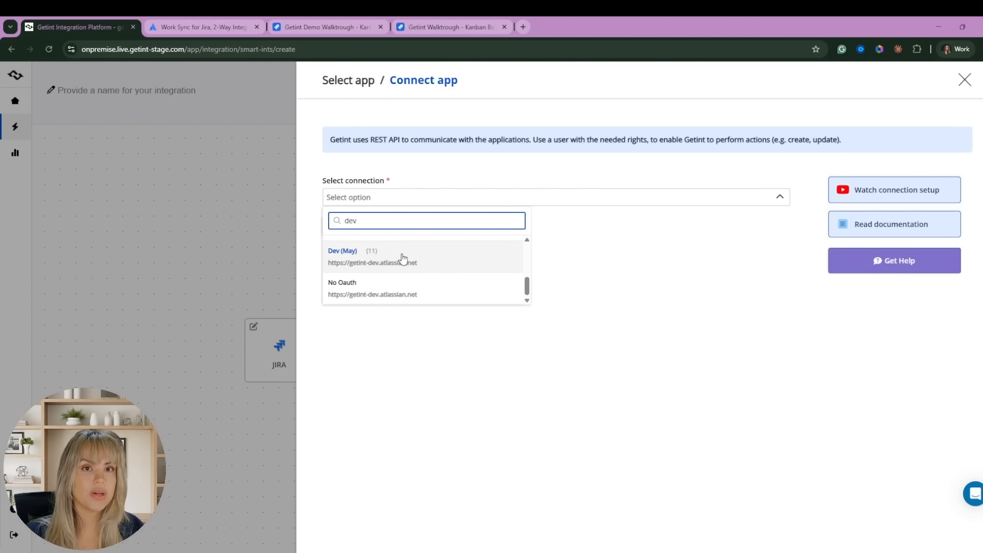
{"action": "left_click", "coordinate": [399, 261]}
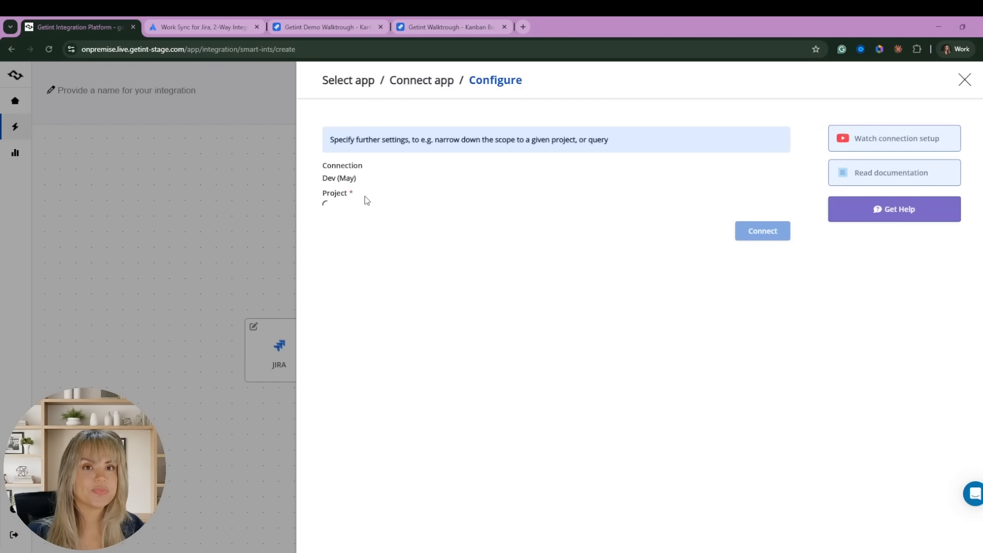
{"action": "left_click", "coordinate": [353, 223]}
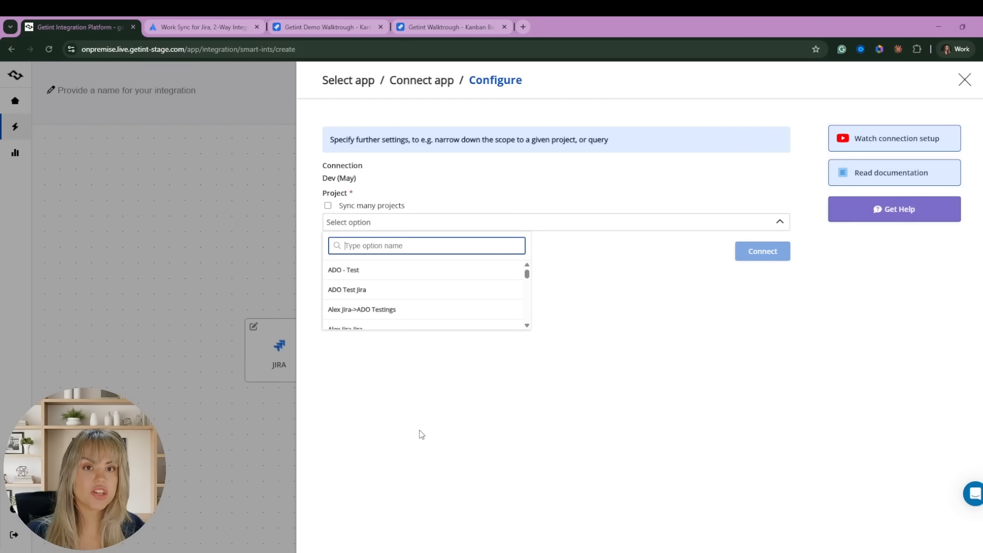
{"action": "type", "text": "Getint Walktrough"}
{"action": "left_click", "coordinate": [450, 269]}
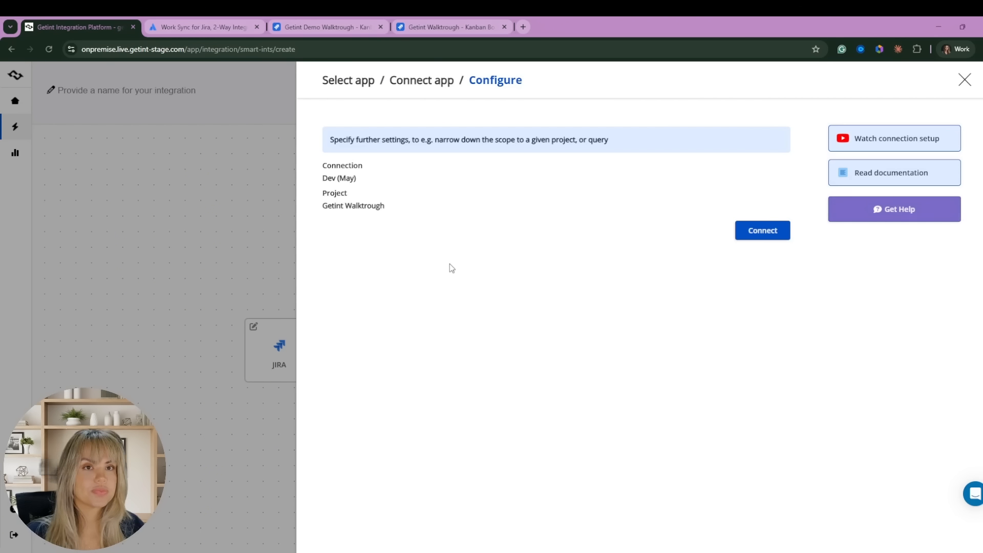
{"action": "left_click", "coordinate": [779, 231]}
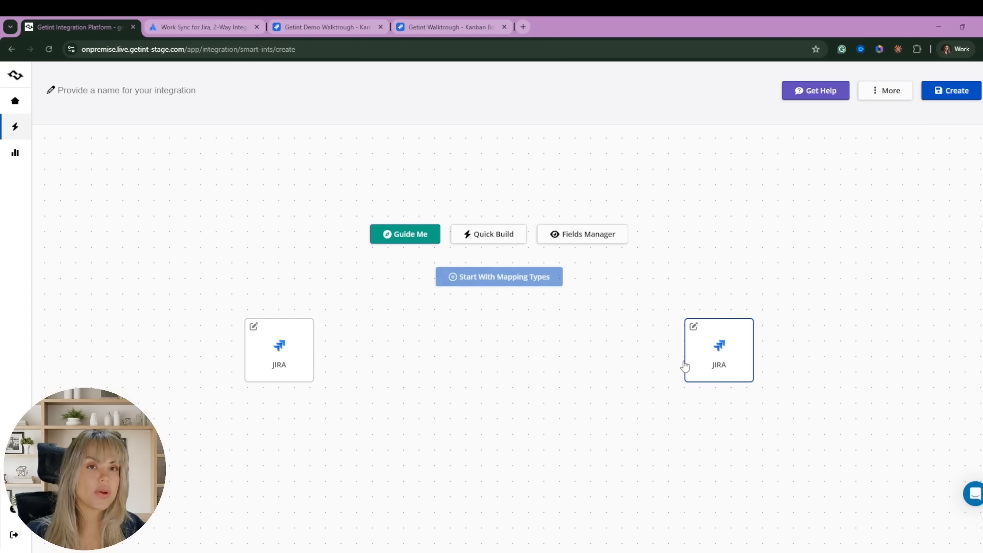
Open Quick Build to auto-generate the Jira-to-Jira mappings.
{"action": "left_click", "coordinate": [491, 239]}
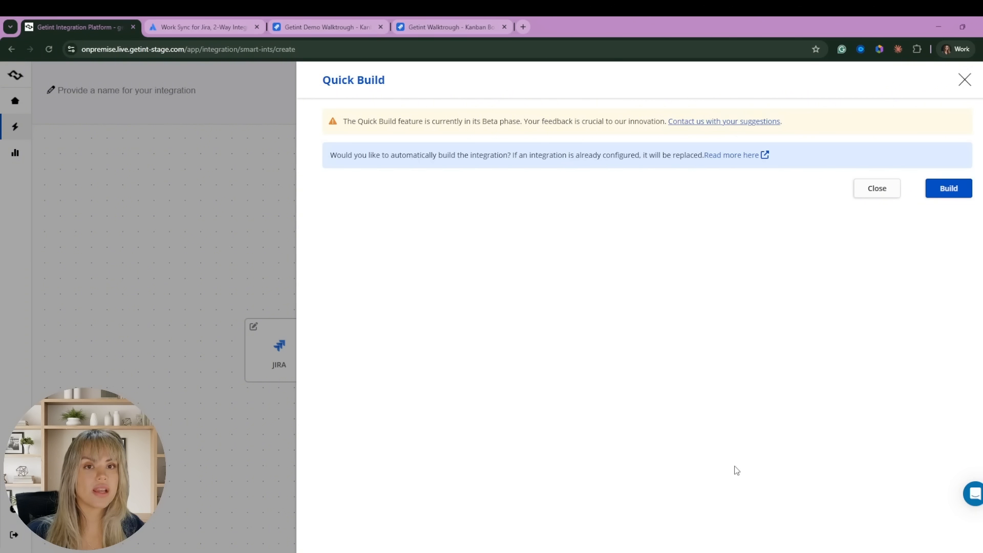
{"action": "left_click", "coordinate": [950, 189]}
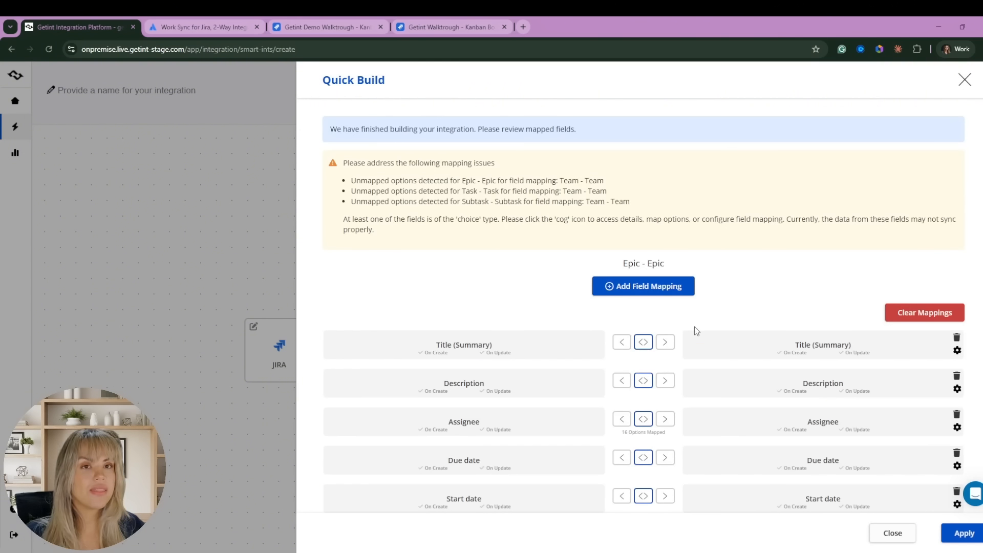
{"action": "scroll", "coordinate": [585, 294], "scroll_direction": "down", "scroll_amount": 2}
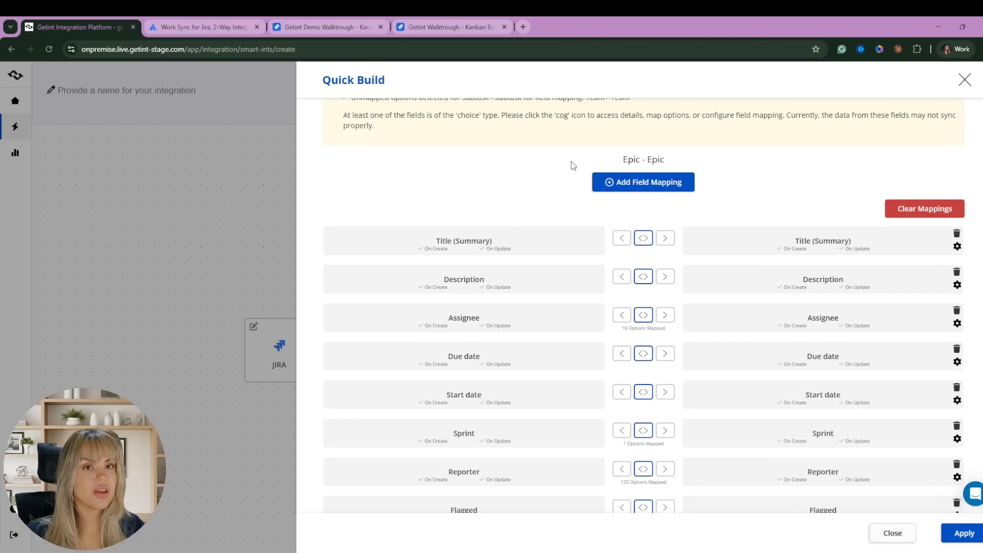
{"action": "scroll", "coordinate": [675, 307], "scroll_direction": "down", "scroll_amount": 9}
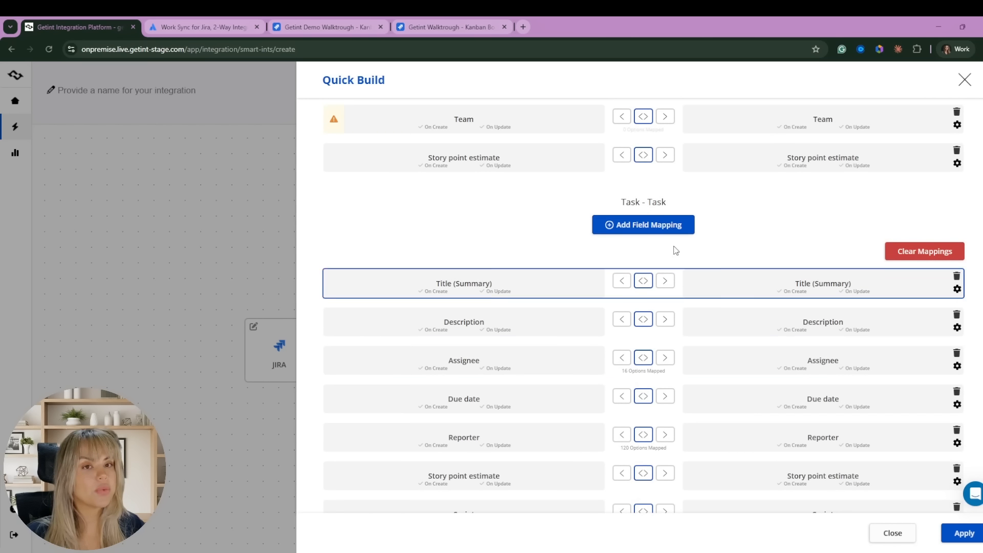
{"action": "scroll", "coordinate": [756, 385], "scroll_direction": "down", "scroll_amount": 1}
{"action": "scroll", "coordinate": [686, 368], "scroll_direction": "down", "scroll_amount": 8}
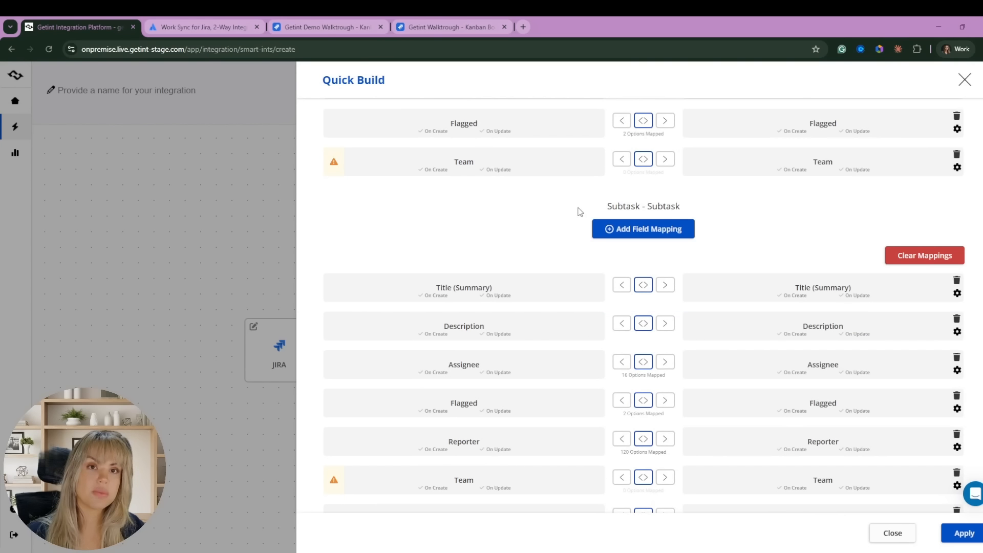
{"action": "scroll", "coordinate": [592, 423], "scroll_direction": "up", "scroll_amount": 20}
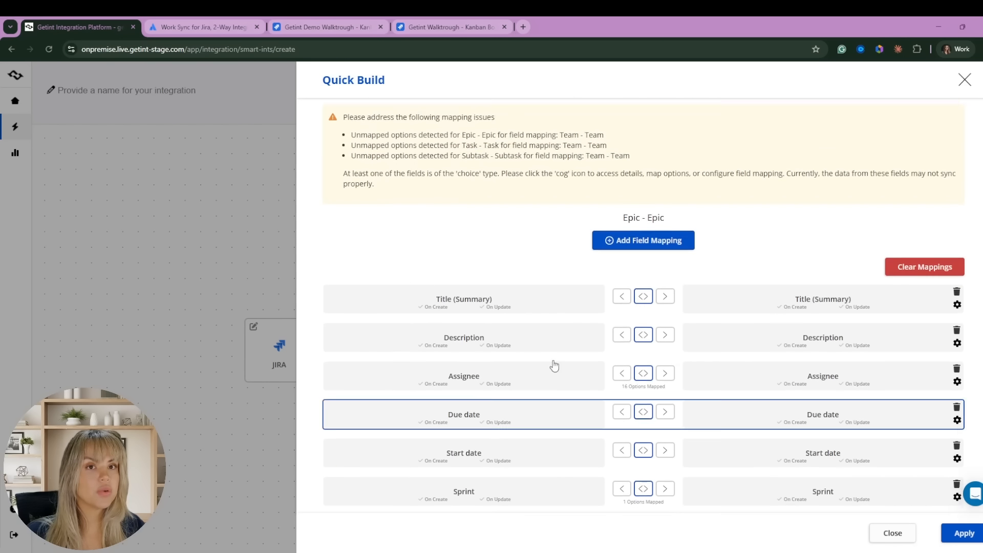
{"action": "scroll", "coordinate": [553, 366], "scroll_direction": "down", "scroll_amount": 4}
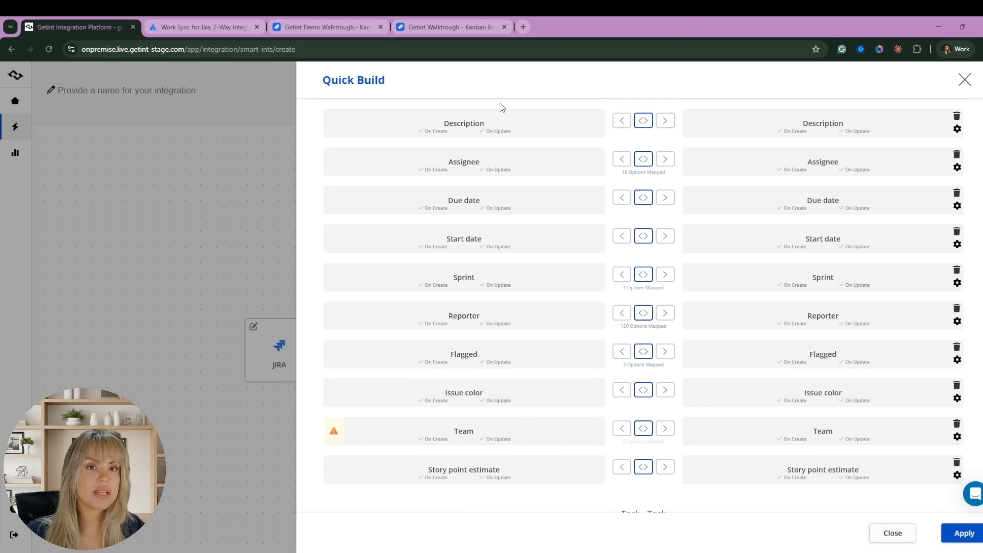
{"action": "scroll", "coordinate": [553, 336], "scroll_direction": "down", "scroll_amount": 2}
{"action": "scroll", "coordinate": [521, 401], "scroll_direction": "up", "scroll_amount": 1}
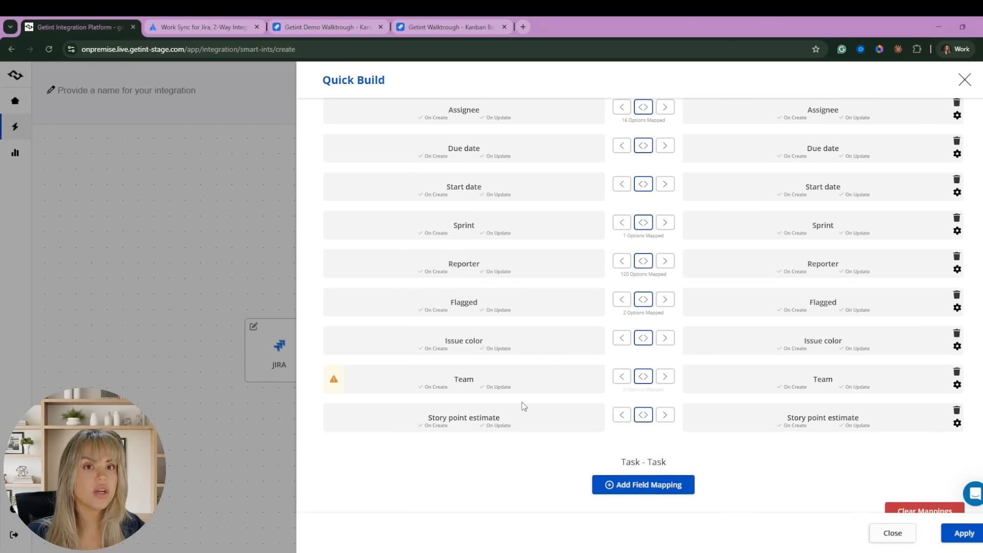
{"action": "scroll", "coordinate": [521, 401], "scroll_direction": "down", "scroll_amount": 7}
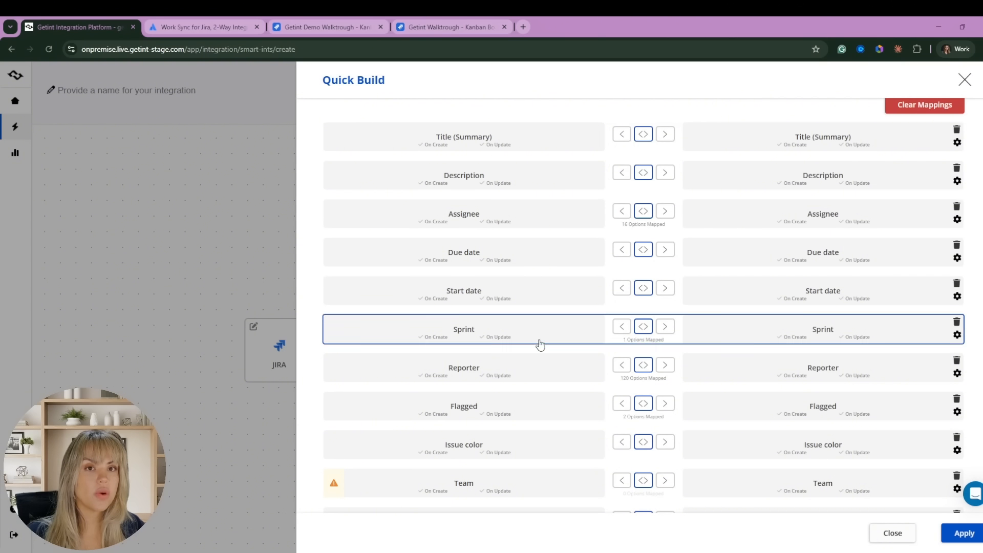
{"action": "scroll", "coordinate": [630, 390], "scroll_direction": "down", "scroll_amount": 3}
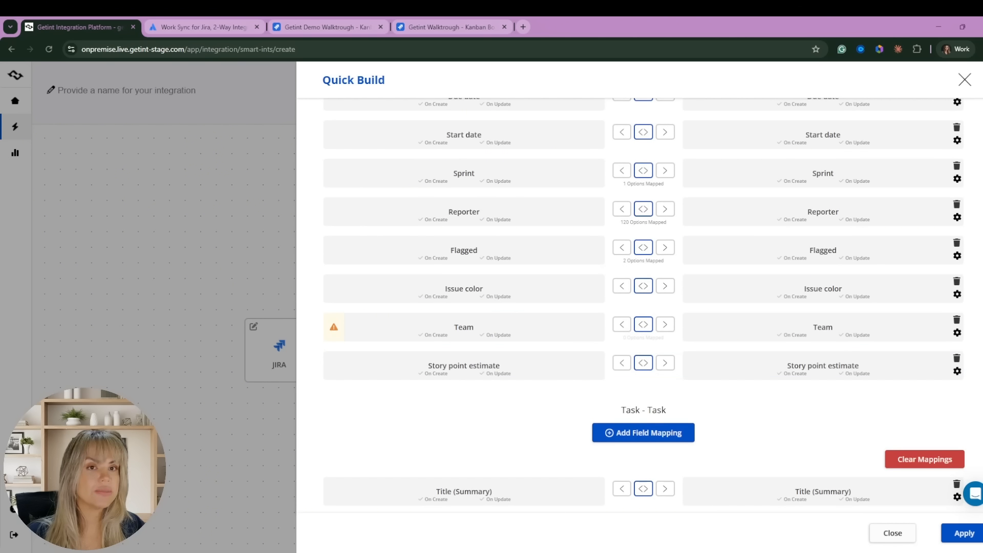
Remove Team, Story point estimate, Issue color and Flagged from the Epic mapping.
{"action": "left_click", "coordinate": [957, 320]}
{"action": "left_click", "coordinate": [956, 320]}
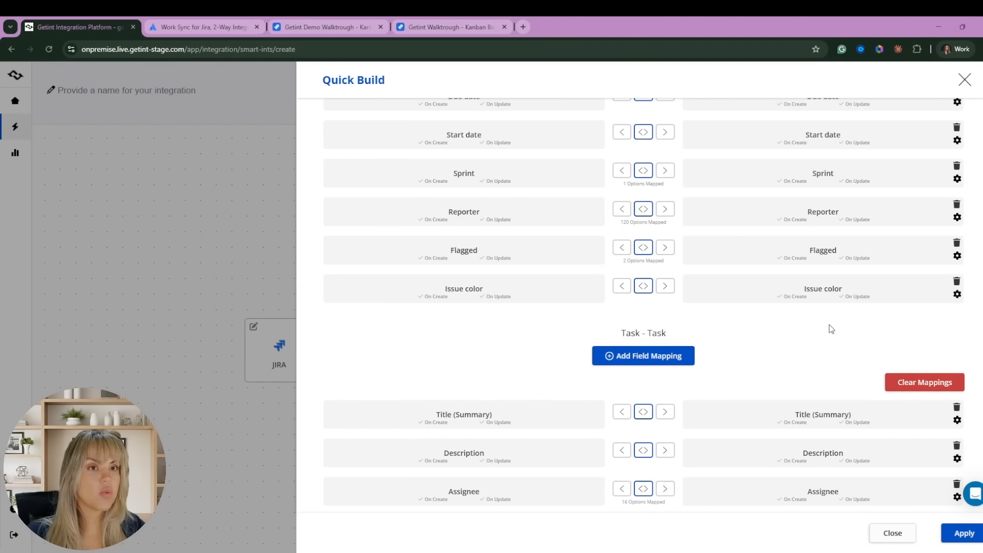
{"action": "left_click", "coordinate": [956, 281]}
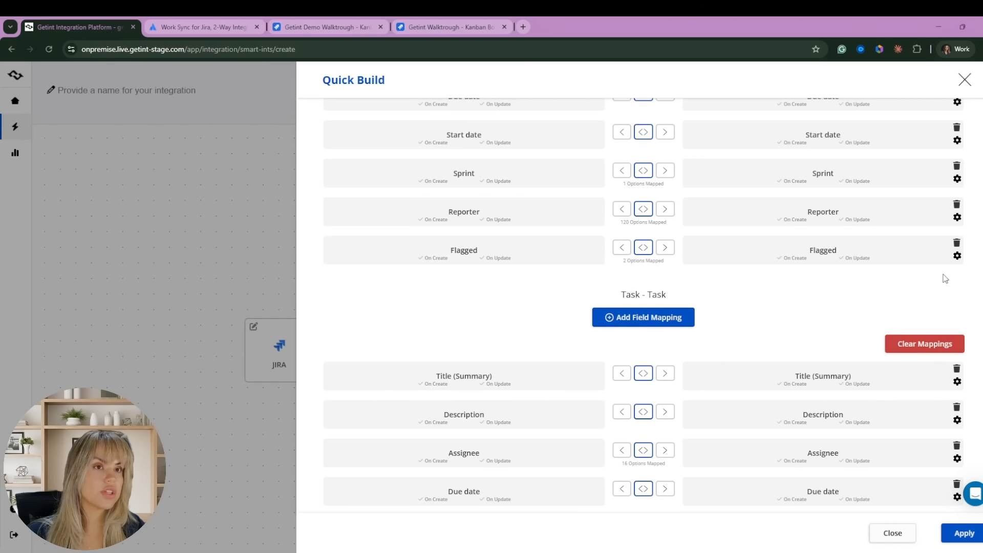
{"action": "left_click", "coordinate": [956, 242]}
{"action": "scroll", "coordinate": [797, 368], "scroll_direction": "down", "scroll_amount": 2}
{"action": "scroll", "coordinate": [799, 438], "scroll_direction": "down", "scroll_amount": 3}
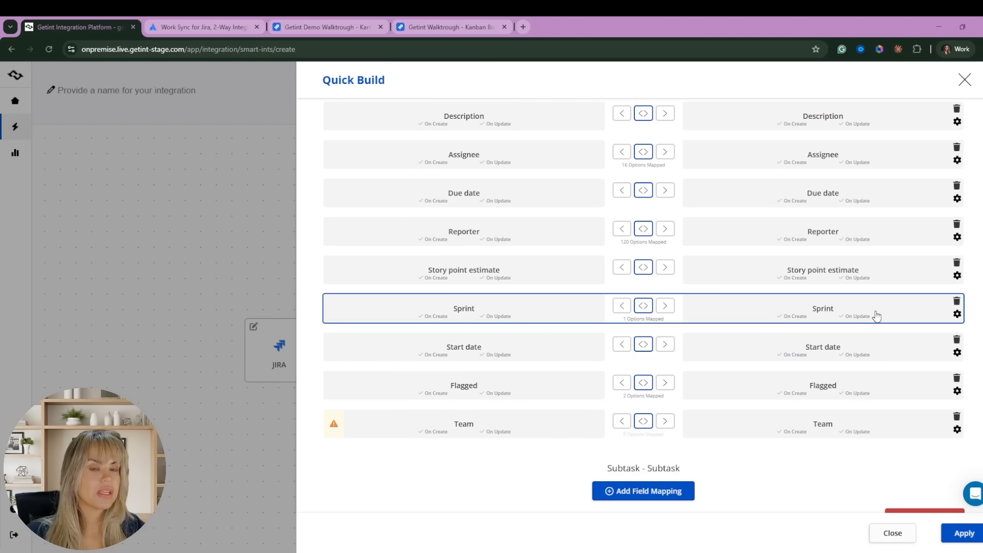
{"action": "left_click", "coordinate": [957, 313]}
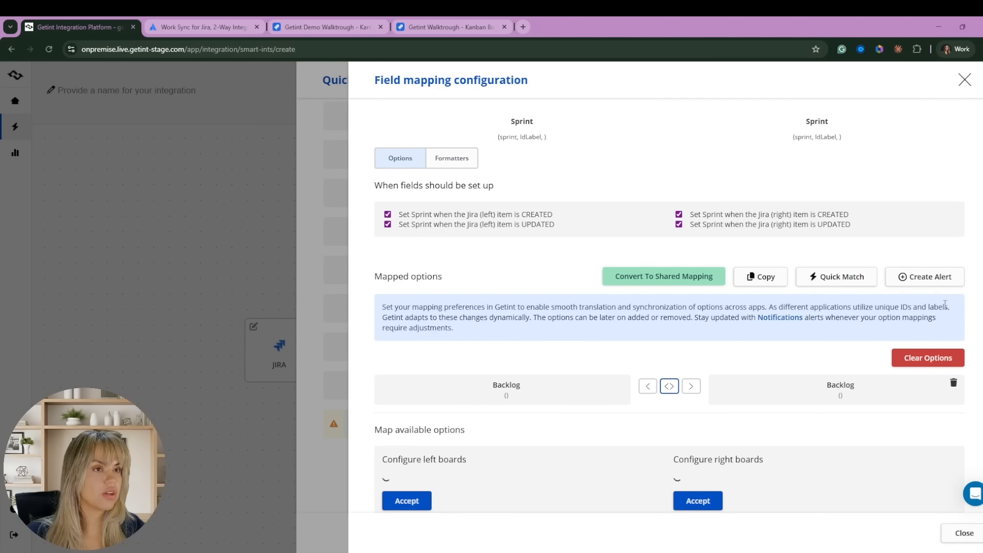
{"action": "left_click", "coordinate": [322, 288]}
Remove Sprint, Flagged, Start date, Team and Story point estimate from the Task mapping.
{"action": "left_click", "coordinate": [955, 302]}
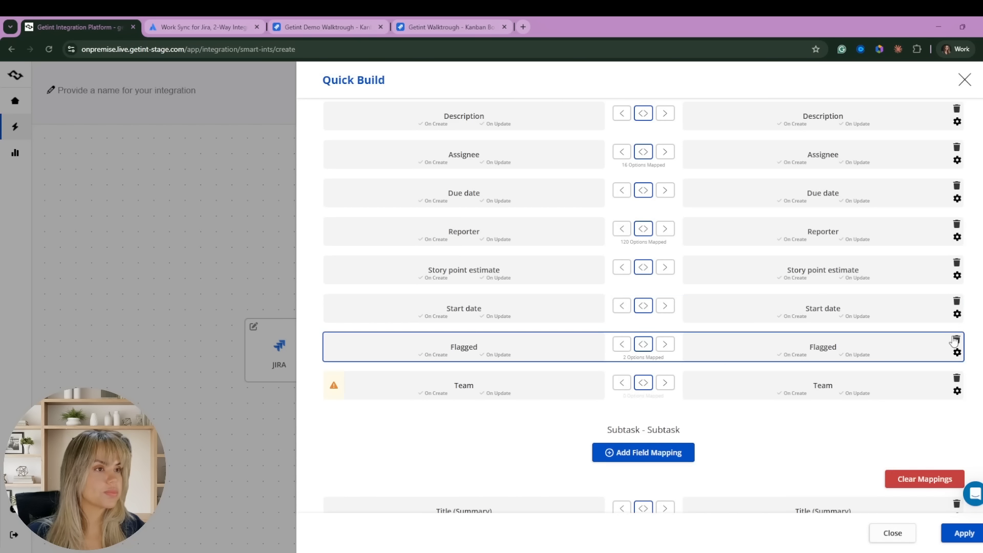
{"action": "left_click", "coordinate": [956, 339]}
{"action": "left_click", "coordinate": [957, 302]}
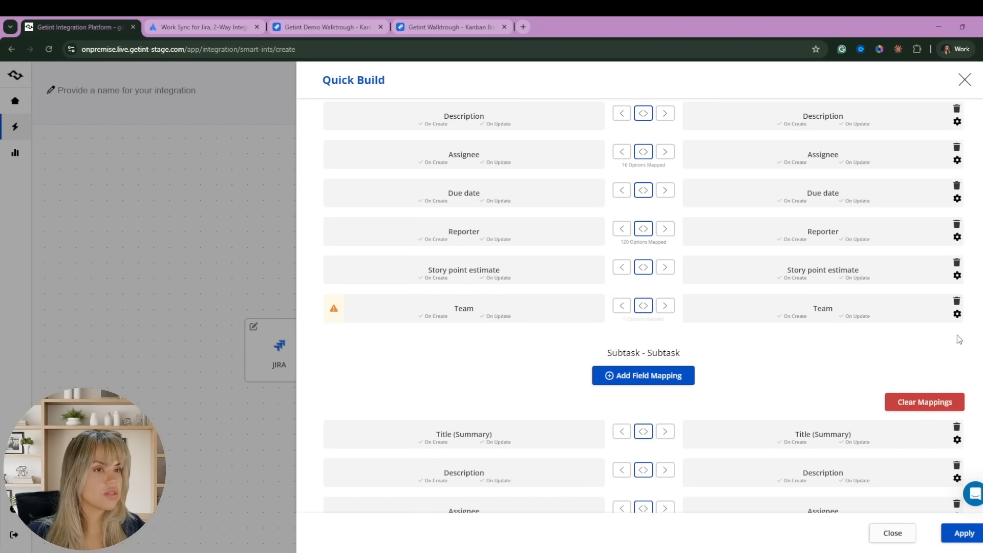
{"action": "left_click", "coordinate": [956, 300]}
{"action": "scroll", "coordinate": [904, 391], "scroll_direction": "down", "scroll_amount": 3}
{"action": "scroll", "coordinate": [878, 213], "scroll_direction": "up", "scroll_amount": 2}
{"action": "left_click", "coordinate": [955, 213]}
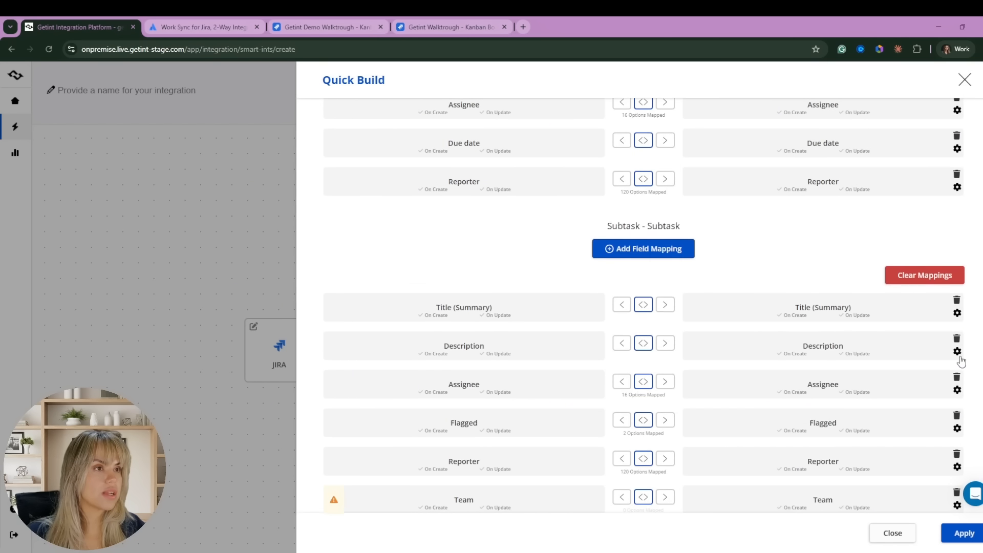
Remove Reporter, Team and Story point estimate from the Subtask mapping.
{"action": "scroll", "coordinate": [950, 426], "scroll_direction": "down", "scroll_amount": 1}
{"action": "left_click", "coordinate": [956, 389]}
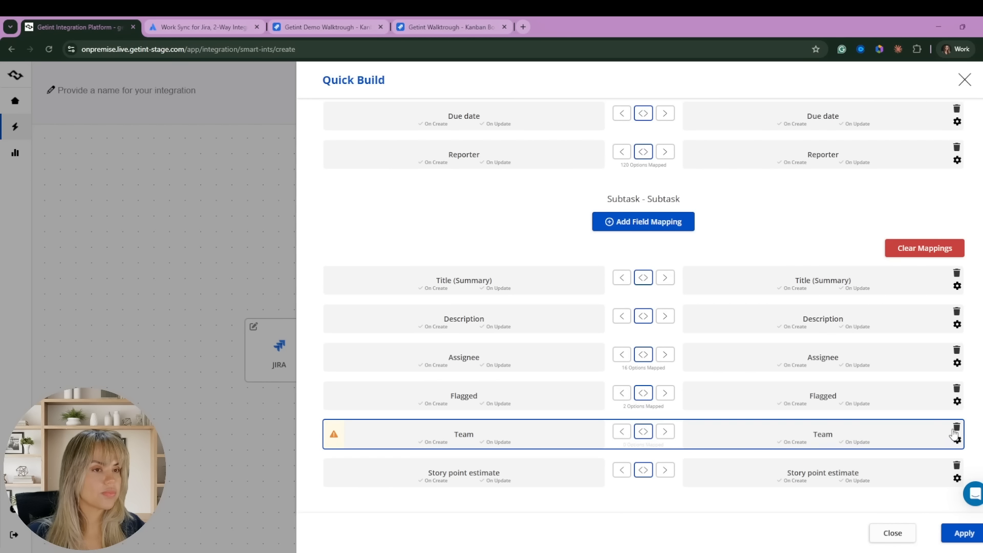
{"action": "left_click", "coordinate": [955, 427]}
{"action": "left_click", "coordinate": [956, 465]}
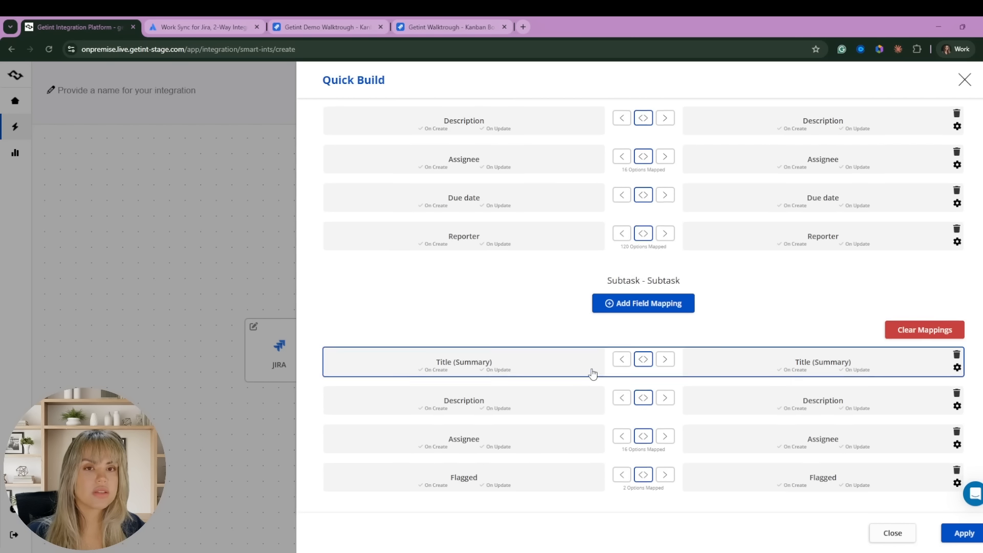
Remove Sprint from the Epic mapping and inspect the Assignee user mappings.
{"action": "scroll", "coordinate": [593, 372], "scroll_direction": "up", "scroll_amount": 6}
{"action": "scroll", "coordinate": [557, 414], "scroll_direction": "up", "scroll_amount": 3}
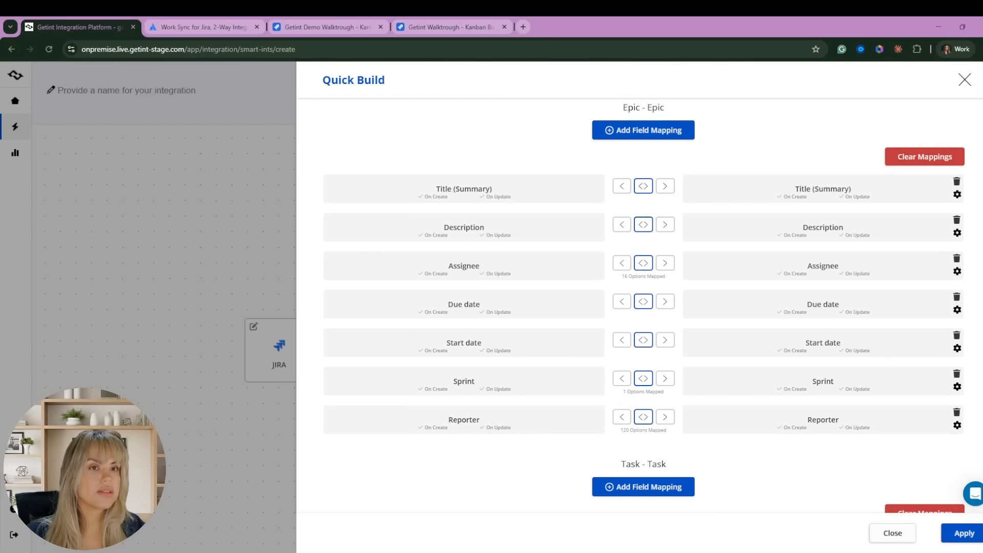
{"action": "left_click", "coordinate": [956, 374]}
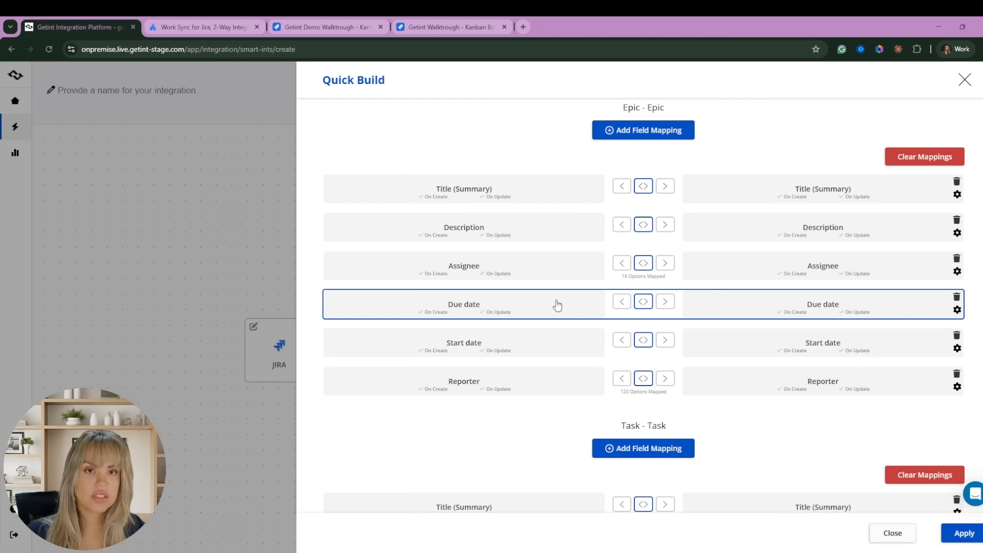
{"action": "left_click", "coordinate": [555, 272]}
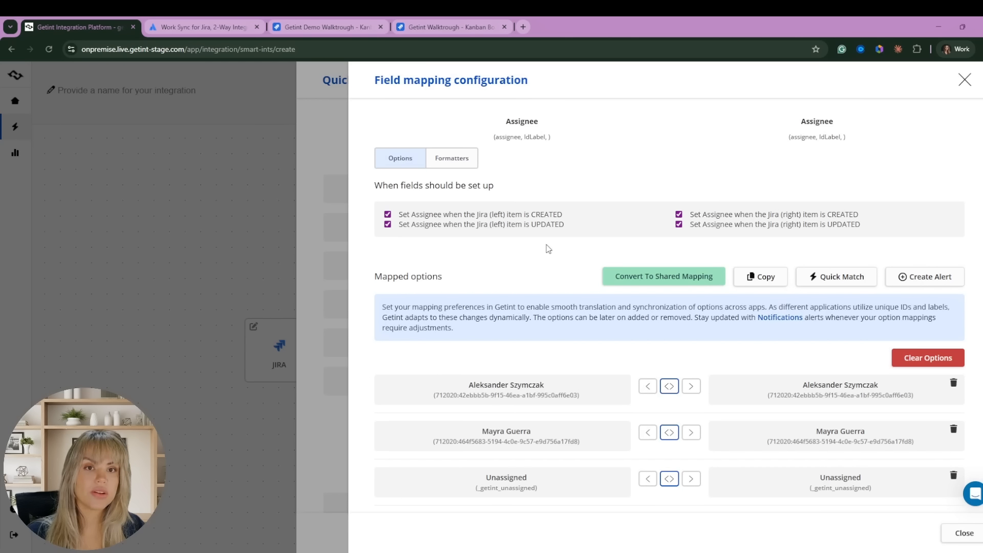
{"action": "scroll", "coordinate": [576, 258], "scroll_direction": "down", "scroll_amount": 3}
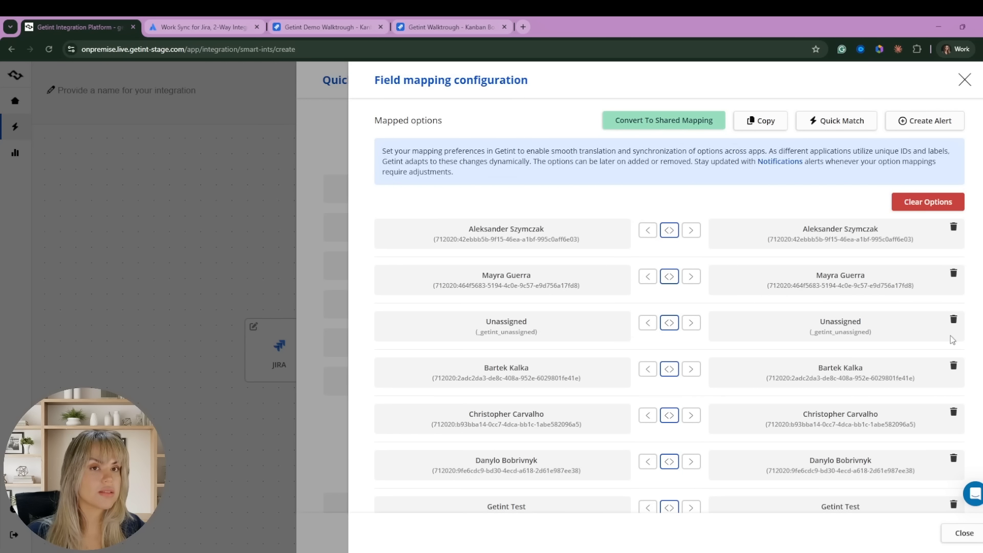
{"action": "scroll", "coordinate": [563, 305], "scroll_direction": "down", "scroll_amount": 14}
{"action": "scroll", "coordinate": [570, 180], "scroll_direction": "up", "scroll_amount": 3}
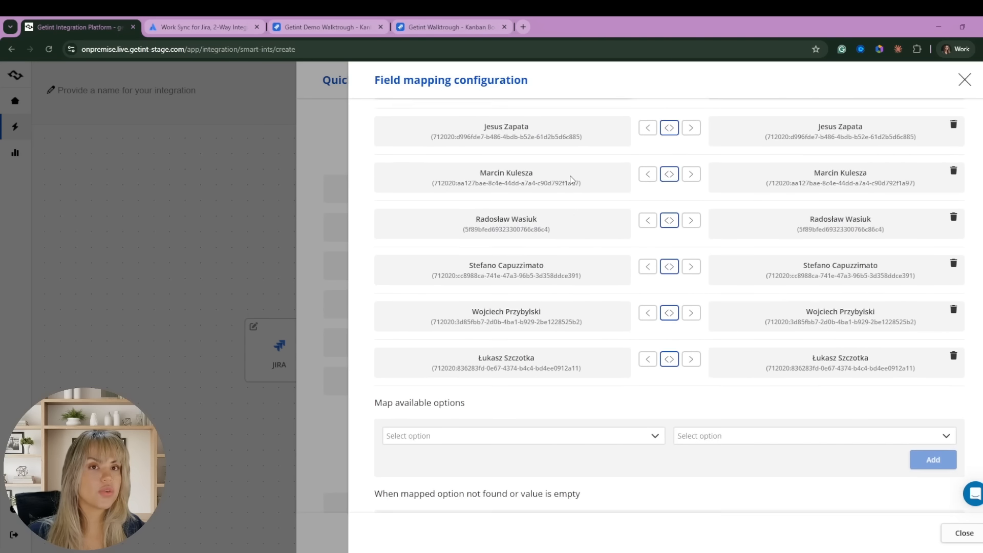
{"action": "scroll", "coordinate": [571, 179], "scroll_direction": "up", "scroll_amount": 15}
{"action": "scroll", "coordinate": [663, 173], "scroll_direction": "down", "scroll_amount": 5}
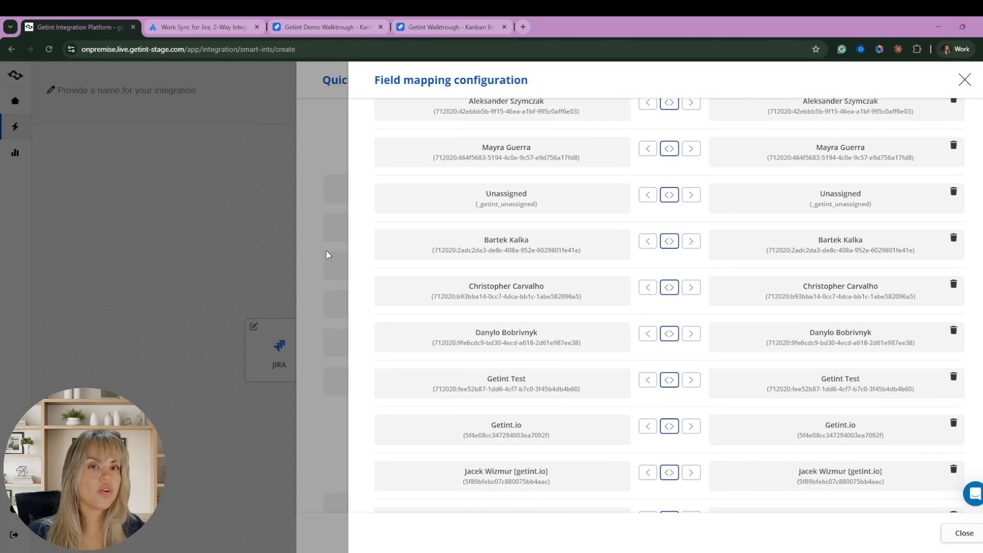
{"action": "left_click", "coordinate": [322, 250]}
{"action": "left_click", "coordinate": [539, 388]}
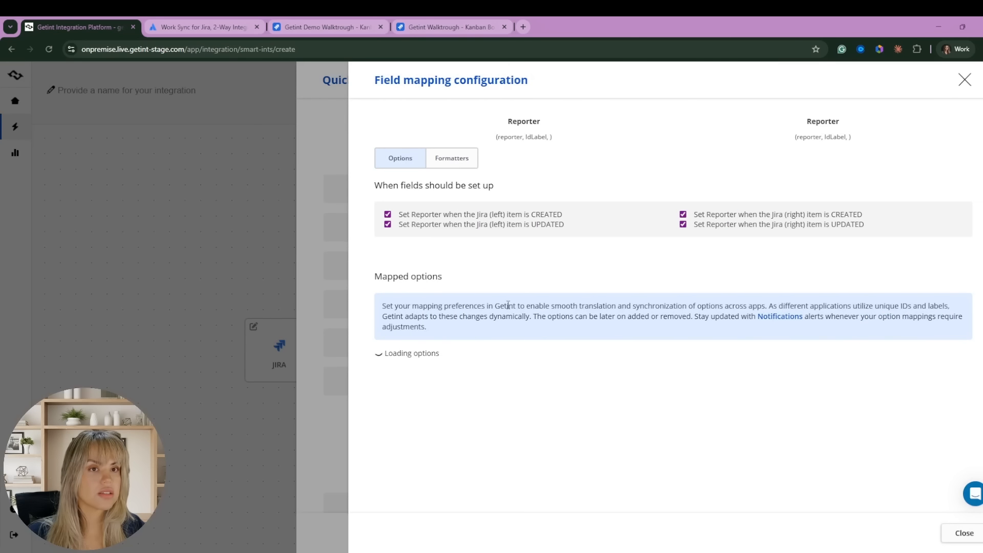
{"action": "scroll", "coordinate": [685, 394], "scroll_direction": "down", "scroll_amount": 3}
{"action": "scroll", "coordinate": [685, 394], "scroll_direction": "down", "scroll_amount": 3}
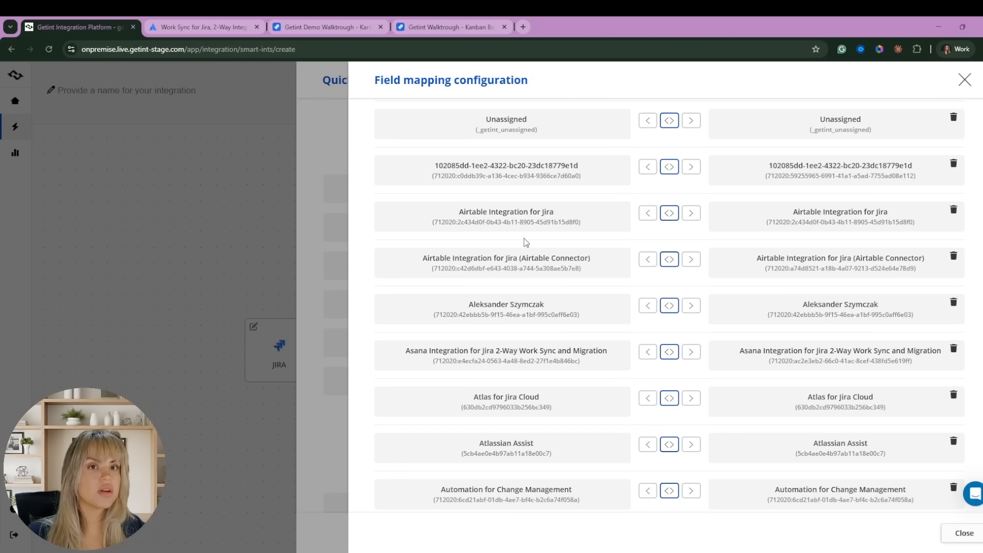
{"action": "scroll", "coordinate": [664, 361], "scroll_direction": "down", "scroll_amount": 4}
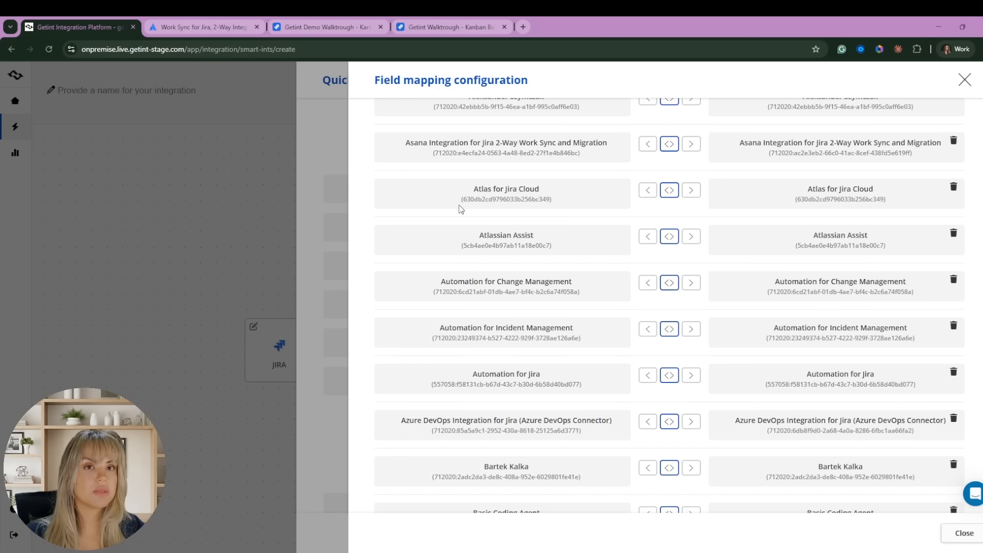
{"action": "left_click", "coordinate": [313, 317]}
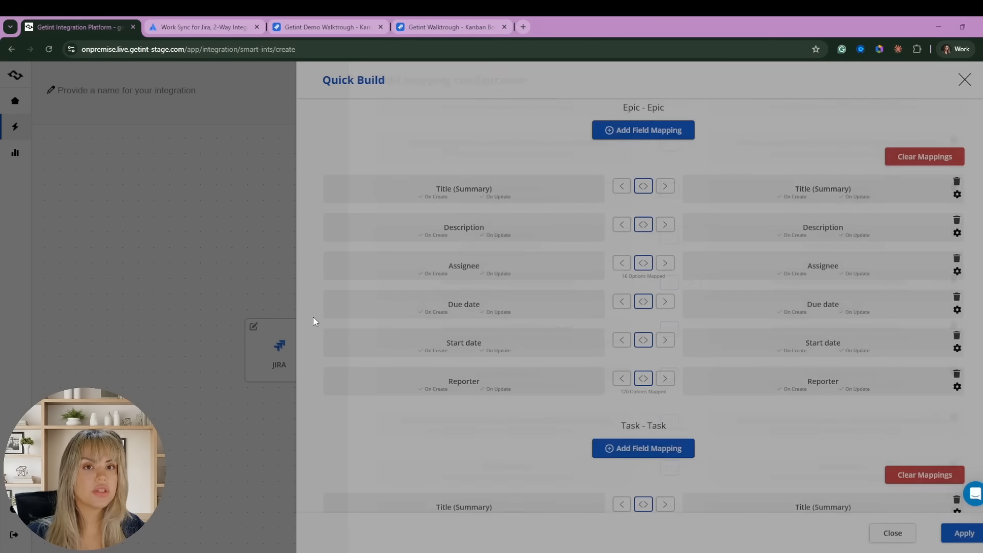
Apply the trimmed Quick Build mappings and open the Task–Task status mapping.
{"action": "scroll", "coordinate": [735, 330], "scroll_direction": "down", "scroll_amount": 5}
{"action": "scroll", "coordinate": [707, 358], "scroll_direction": "up", "scroll_amount": 10}
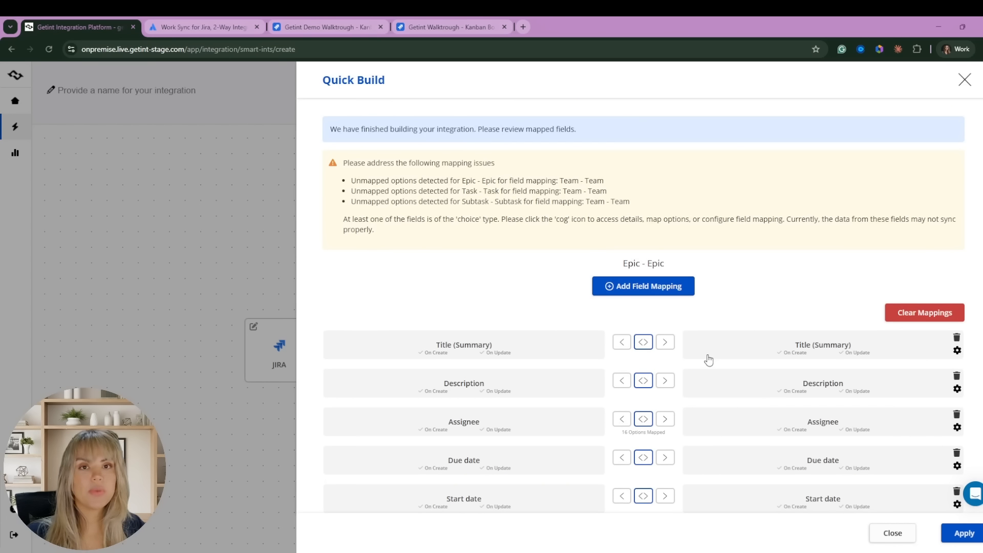
{"action": "left_click", "coordinate": [964, 533]}
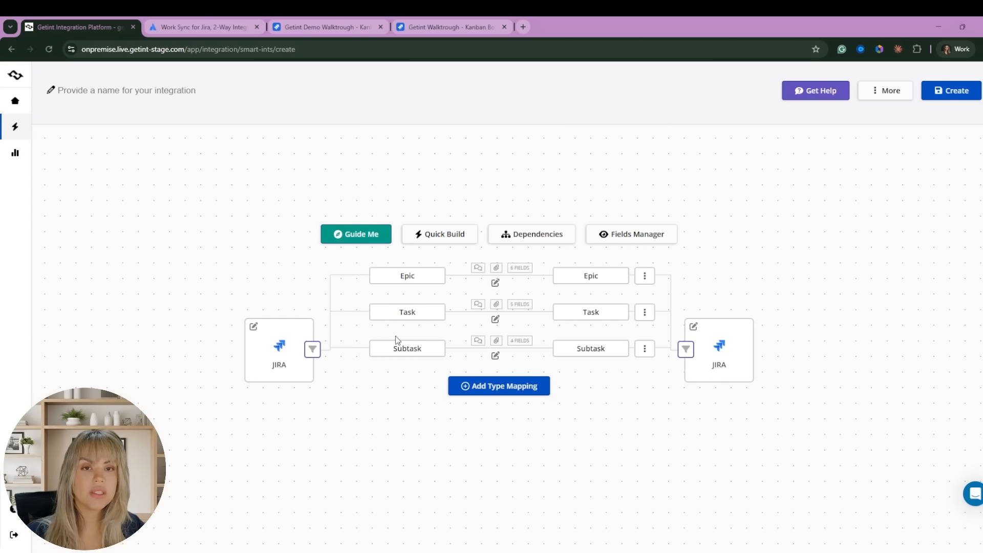
{"action": "left_click", "coordinate": [425, 313]}
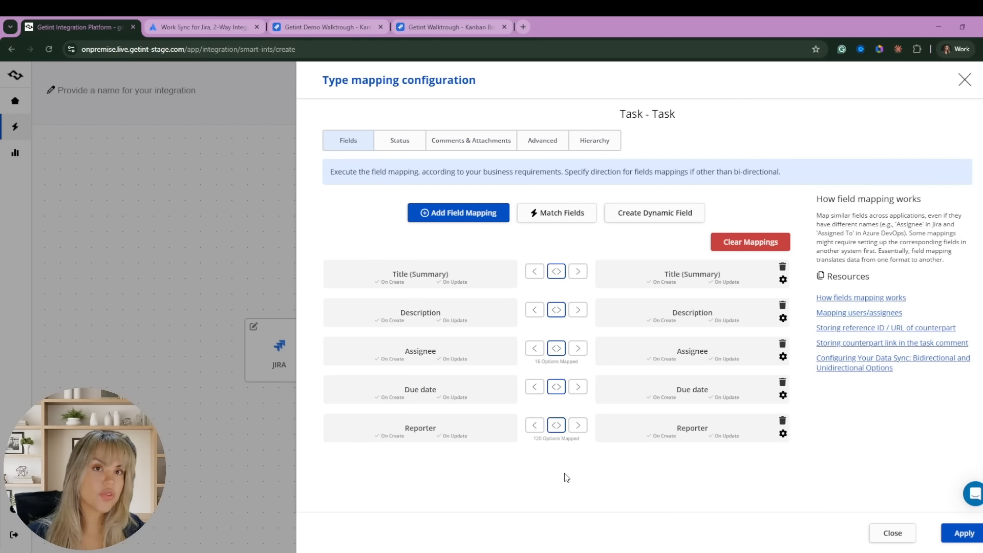
{"action": "left_click", "coordinate": [399, 143]}
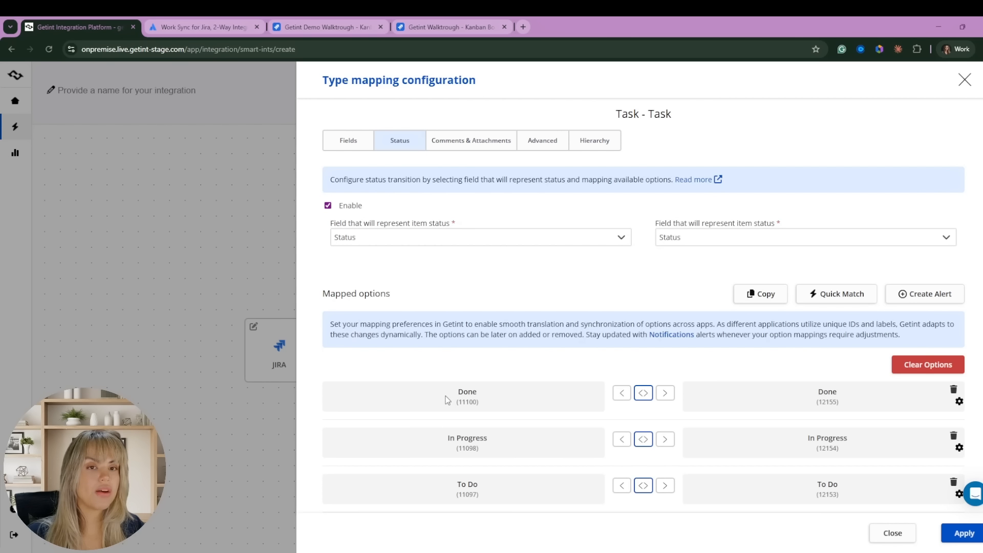
Check the unmapped statuses list for the Task mapping, confirming Done, In Progress, To Do pairs.
{"action": "scroll", "coordinate": [717, 404], "scroll_direction": "down", "scroll_amount": 3}
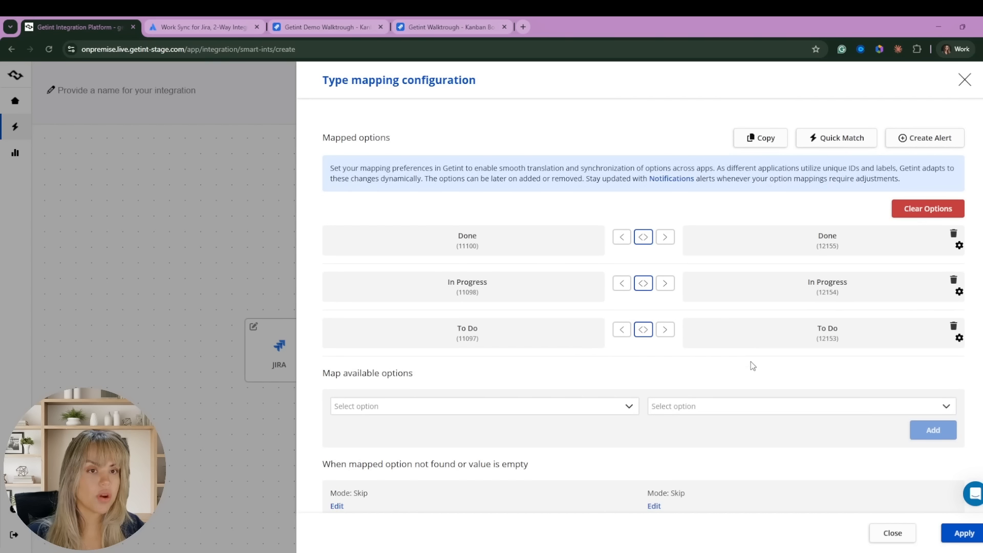
{"action": "left_click", "coordinate": [418, 414]}
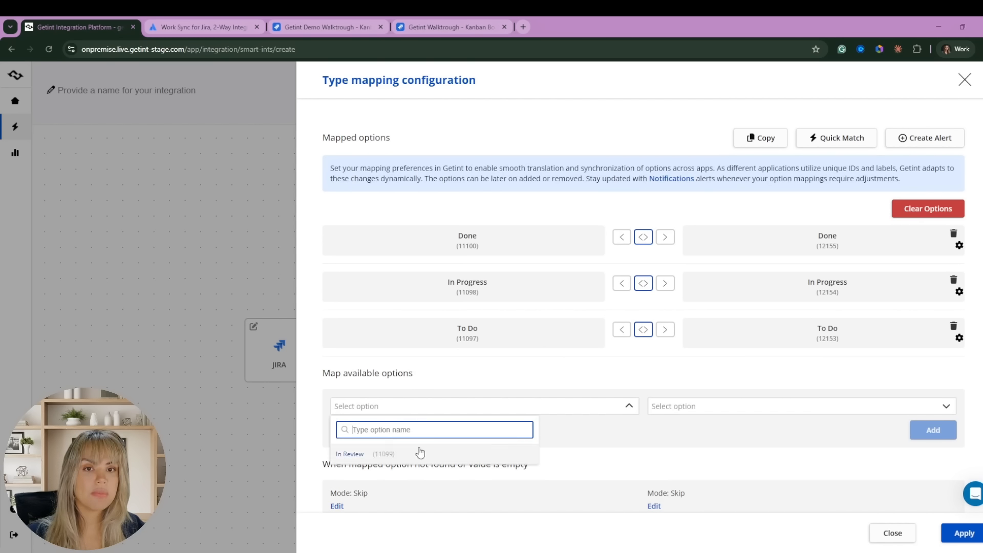
{"action": "left_click", "coordinate": [598, 414]}
{"action": "scroll", "coordinate": [675, 388], "scroll_direction": "up", "scroll_amount": 3}
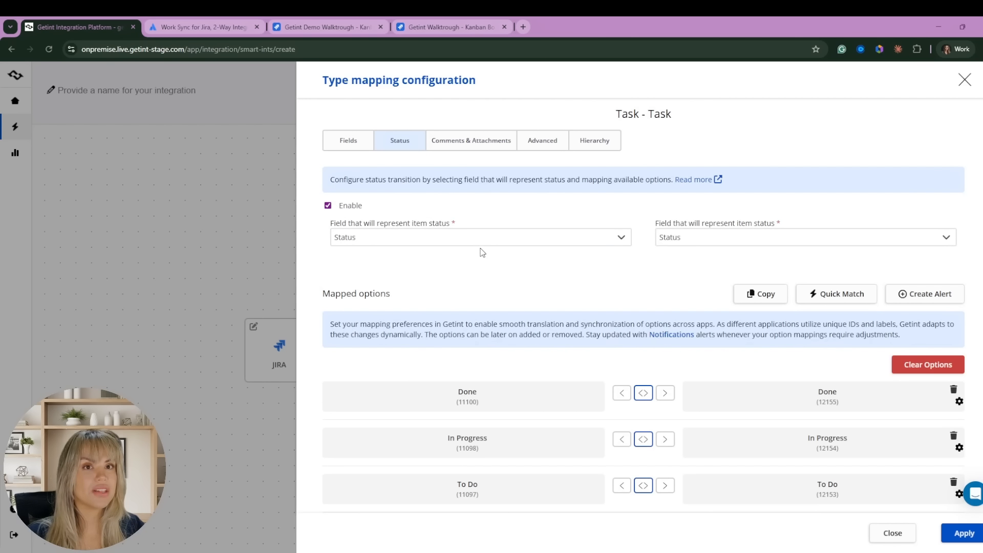
{"action": "left_click", "coordinate": [483, 146]}
{"action": "scroll", "coordinate": [607, 312], "scroll_direction": "down", "scroll_amount": 1}
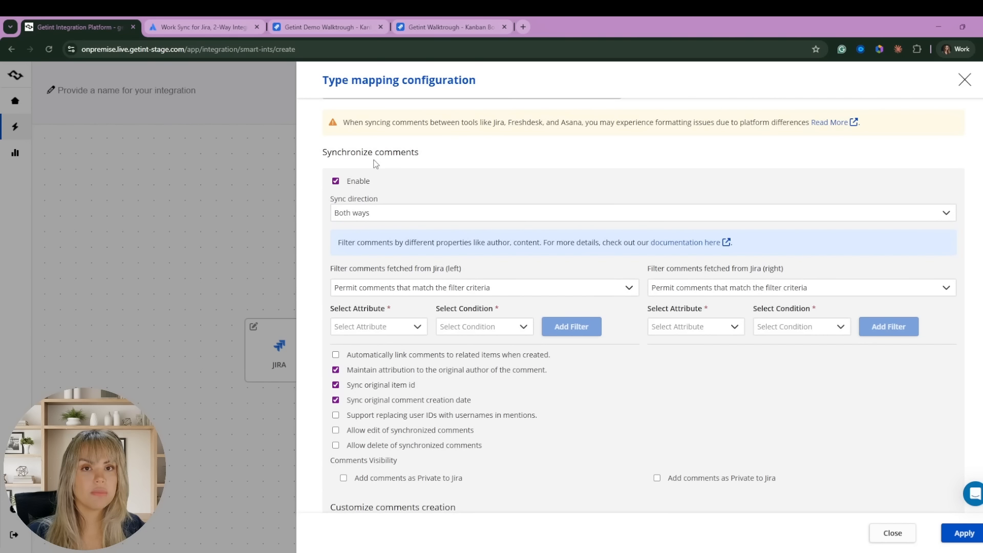
{"action": "scroll", "coordinate": [542, 397], "scroll_direction": "down", "scroll_amount": 3}
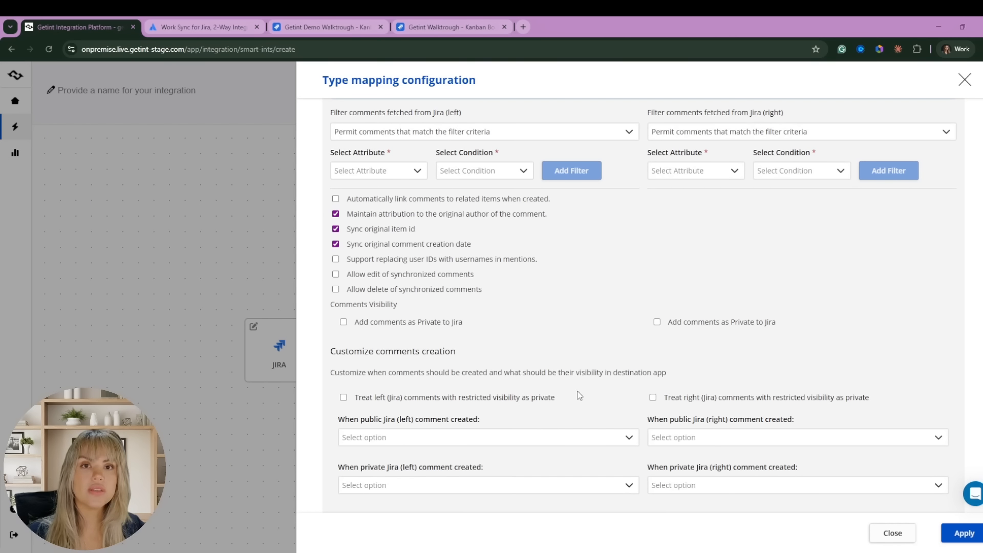
{"action": "scroll", "coordinate": [579, 396], "scroll_direction": "down", "scroll_amount": 3}
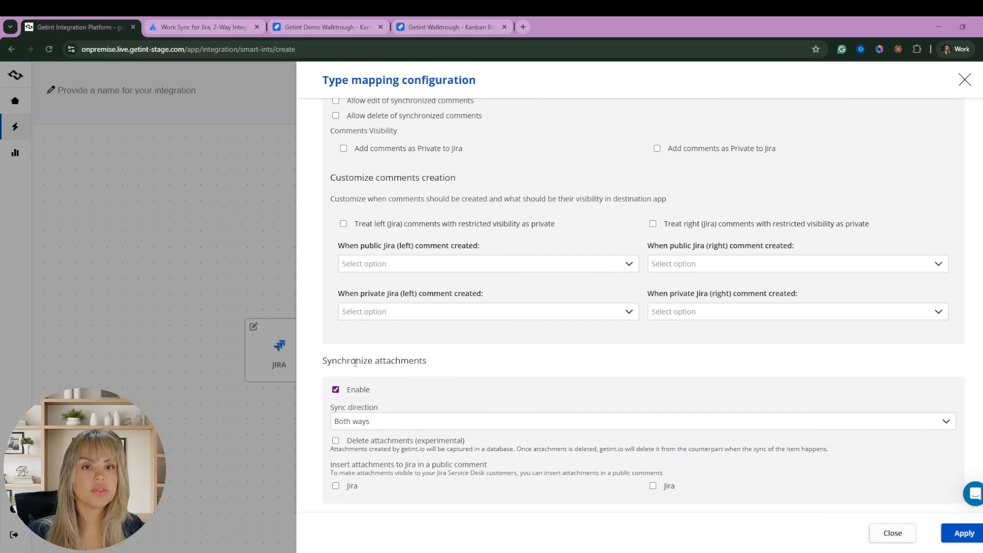
{"action": "scroll", "coordinate": [434, 360], "scroll_direction": "up", "scroll_amount": 5}
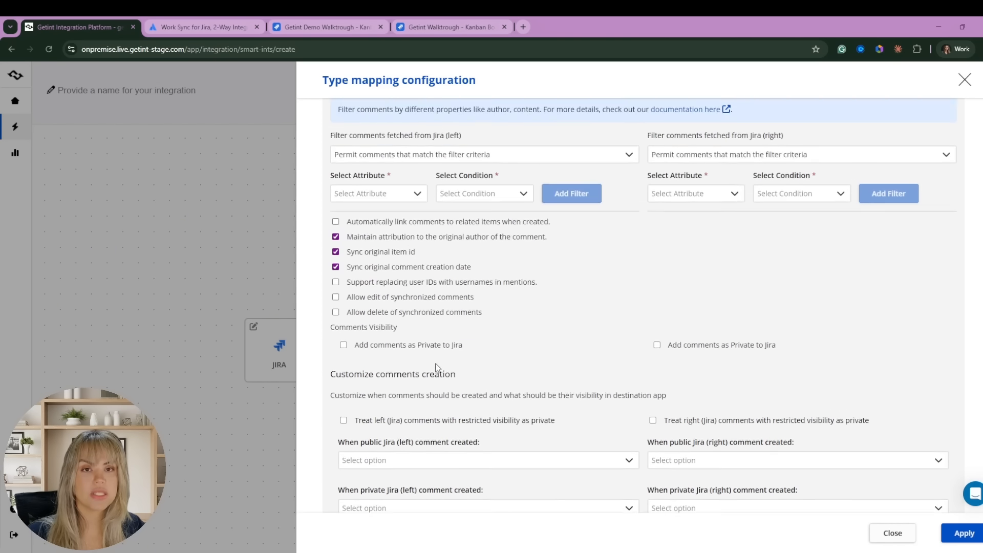
{"action": "scroll", "coordinate": [563, 348], "scroll_direction": "up", "scroll_amount": 2}
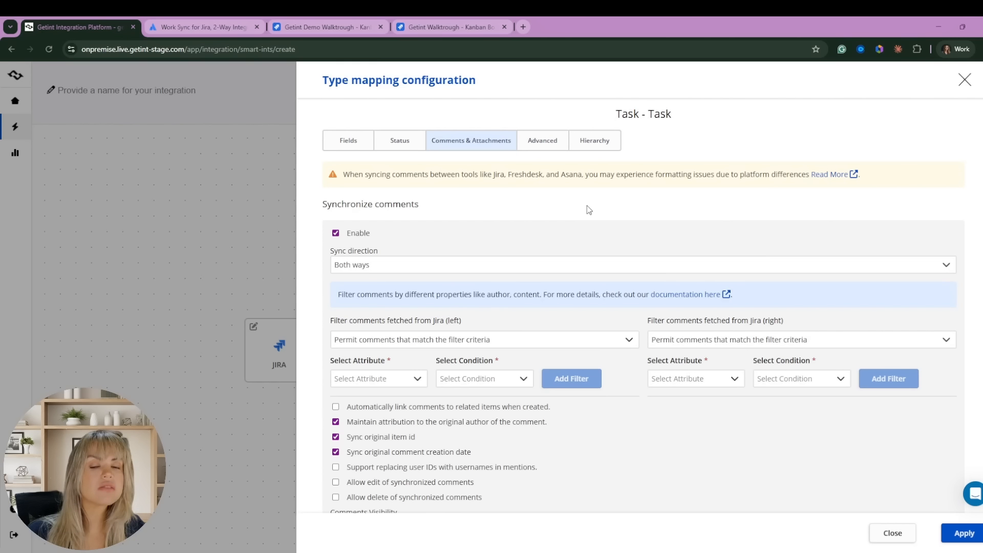
{"action": "left_click", "coordinate": [602, 149]}
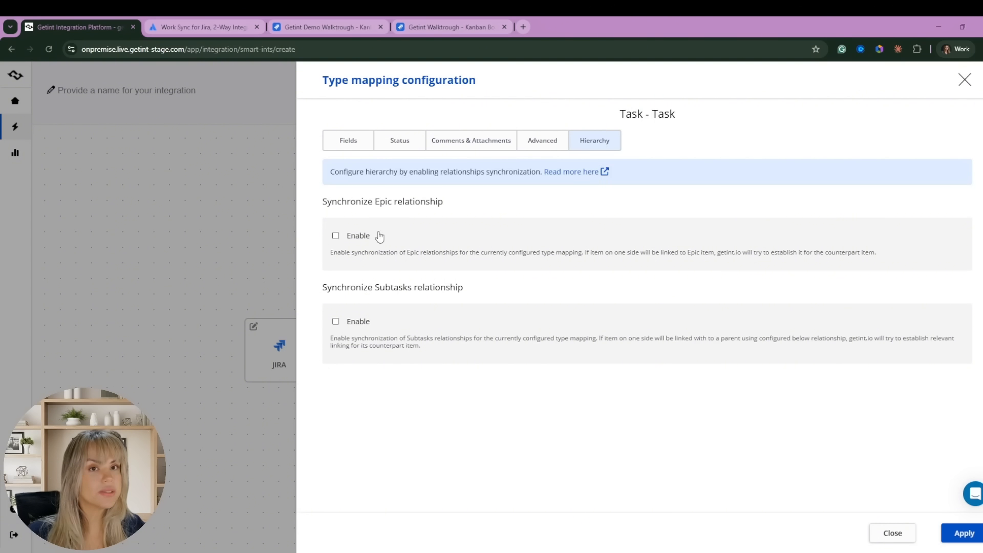
Enable Epic and Subtask relationship sync using Parent Link on both sides, and apply.
{"action": "left_click", "coordinate": [336, 235]}
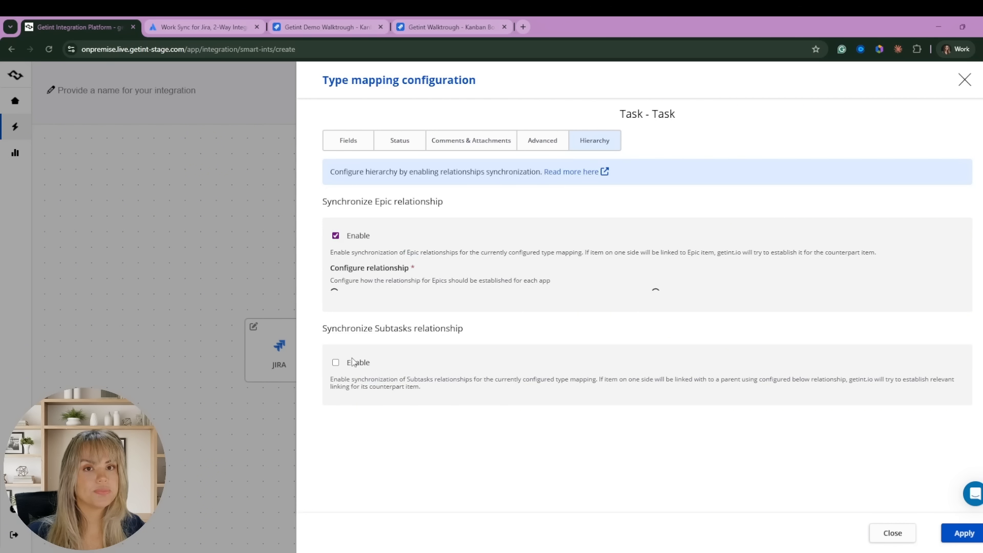
{"action": "left_click", "coordinate": [377, 316]}
{"action": "left_click", "coordinate": [400, 361]}
{"action": "left_click", "coordinate": [681, 316]}
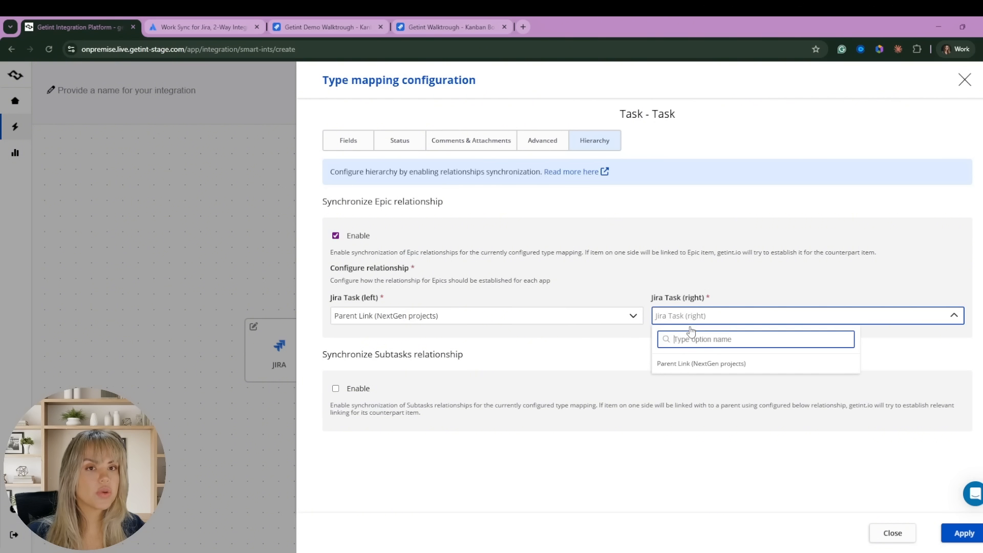
{"action": "left_click", "coordinate": [681, 362]}
{"action": "left_click", "coordinate": [335, 388]}
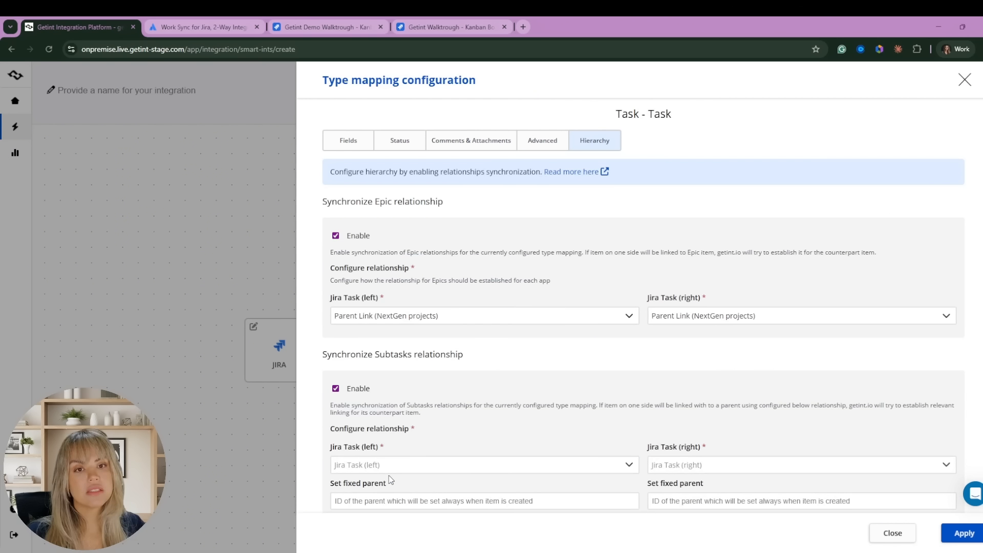
{"action": "left_click", "coordinate": [394, 466]}
{"action": "left_click", "coordinate": [377, 495]}
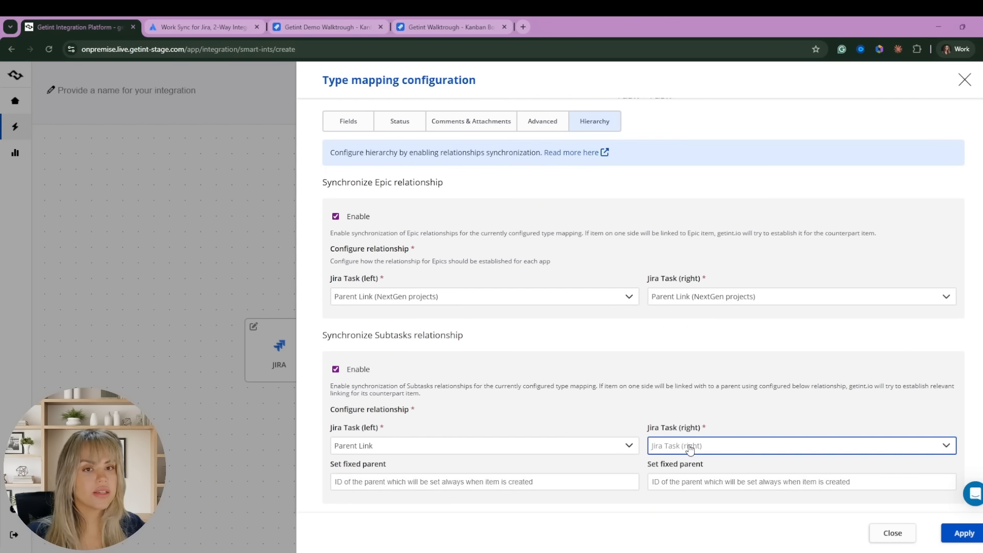
{"action": "left_click", "coordinate": [694, 445]}
{"action": "left_click", "coordinate": [704, 494]}
{"action": "left_click", "coordinate": [964, 528]}
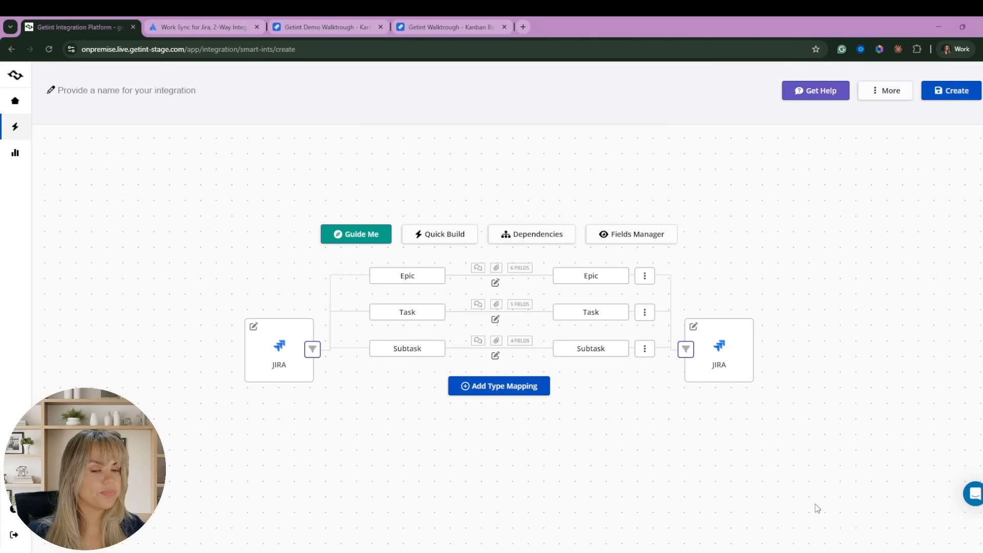
{"action": "left_click", "coordinate": [559, 353]}
{"action": "left_click", "coordinate": [590, 145]}
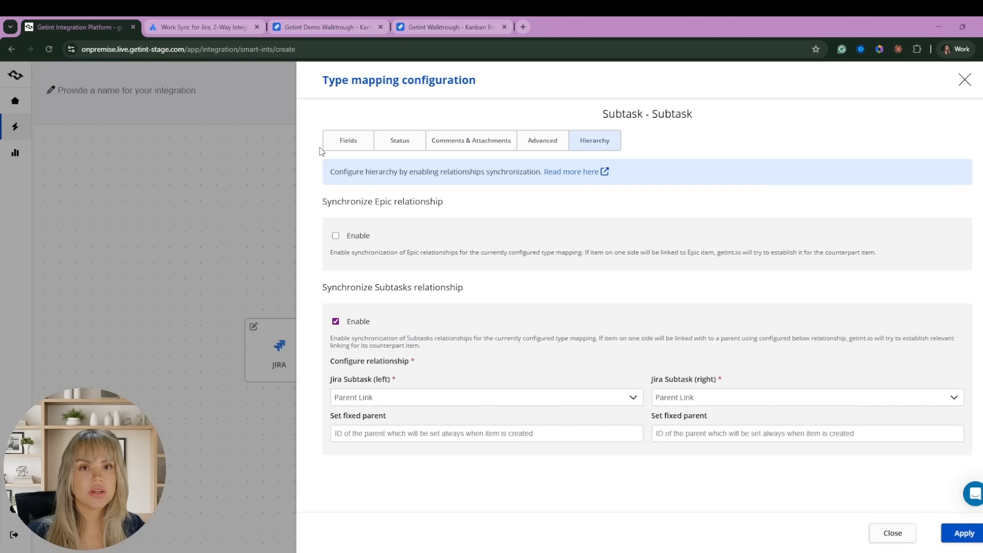
{"action": "left_click", "coordinate": [964, 533]}
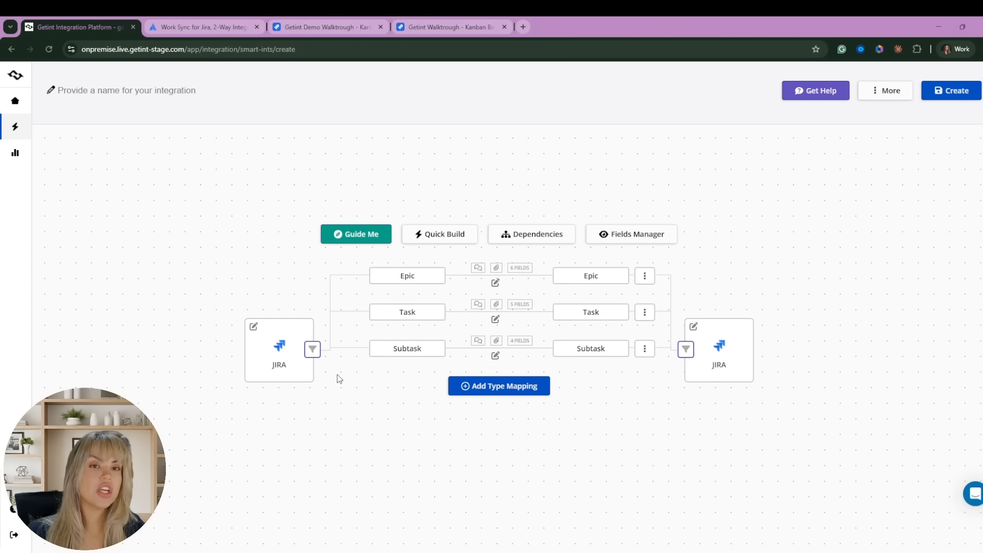
{"action": "left_click", "coordinate": [313, 351]}
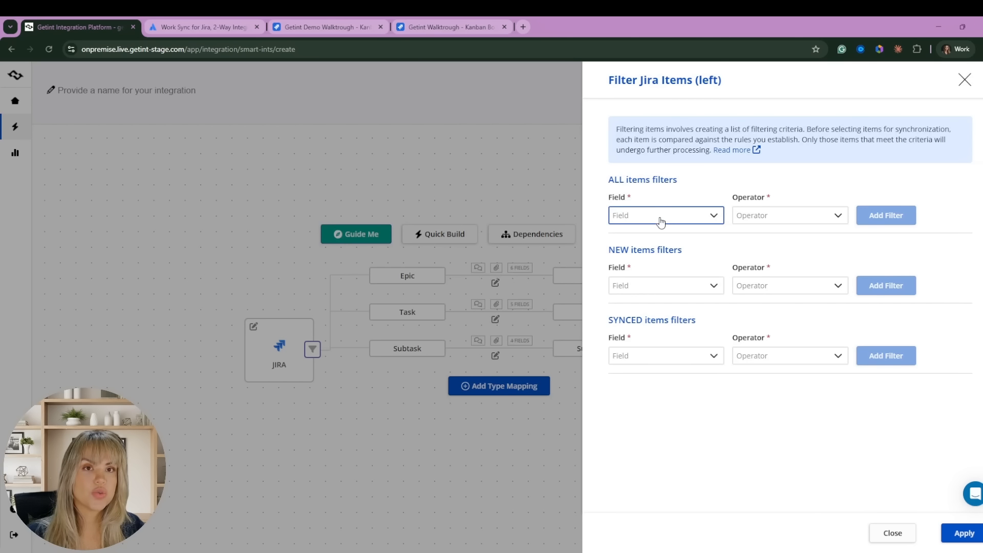
{"action": "left_click", "coordinate": [660, 221]}
{"action": "type", "text": "label"}
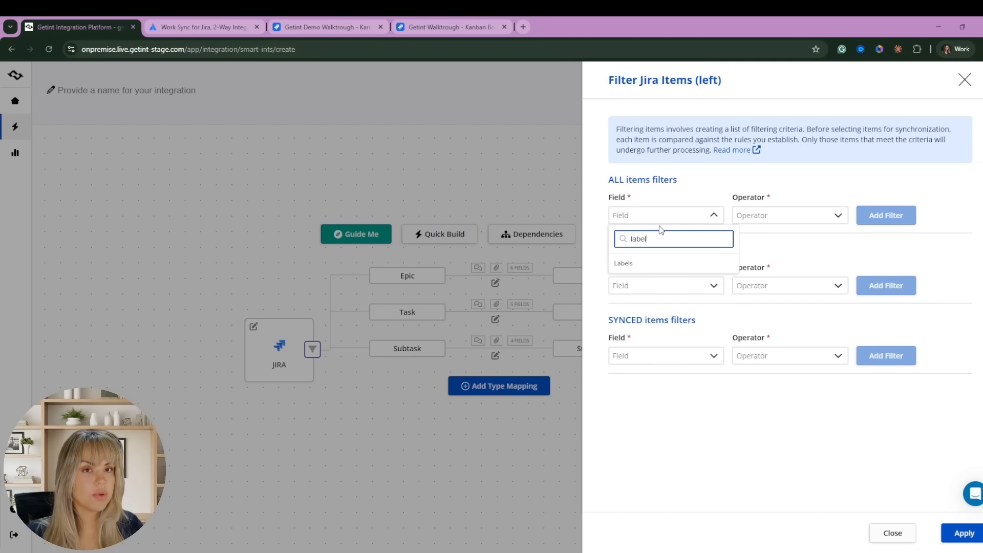
{"action": "left_click", "coordinate": [662, 263]}
{"action": "left_click", "coordinate": [797, 219]}
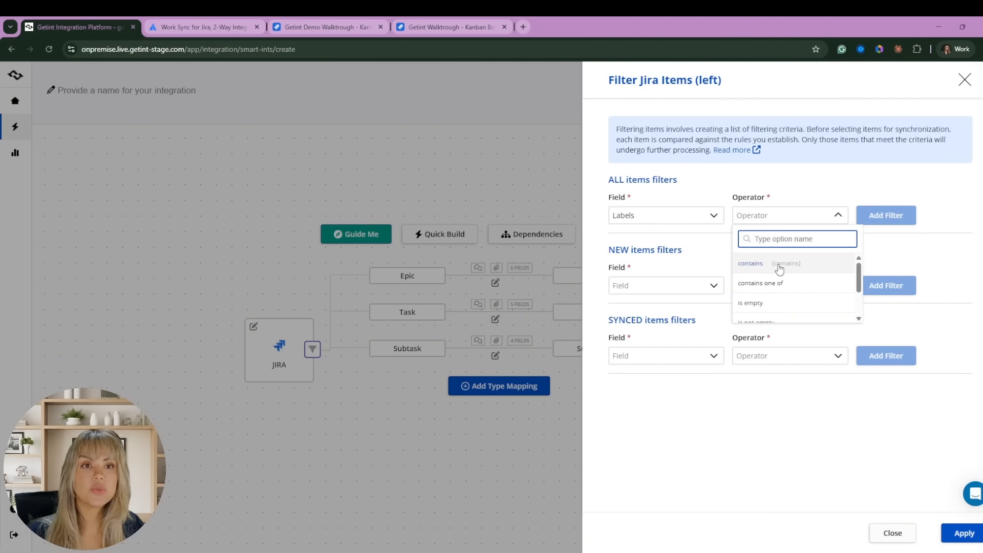
{"action": "left_click", "coordinate": [779, 264]}
{"action": "left_click", "coordinate": [819, 212]}
{"action": "type", "text": "sync"}
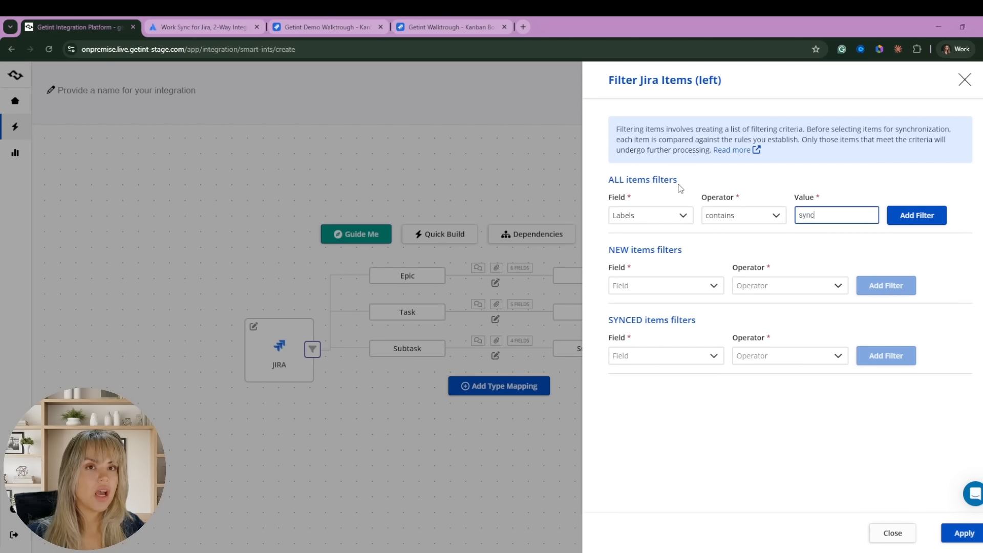
{"action": "left_click", "coordinate": [893, 532]}
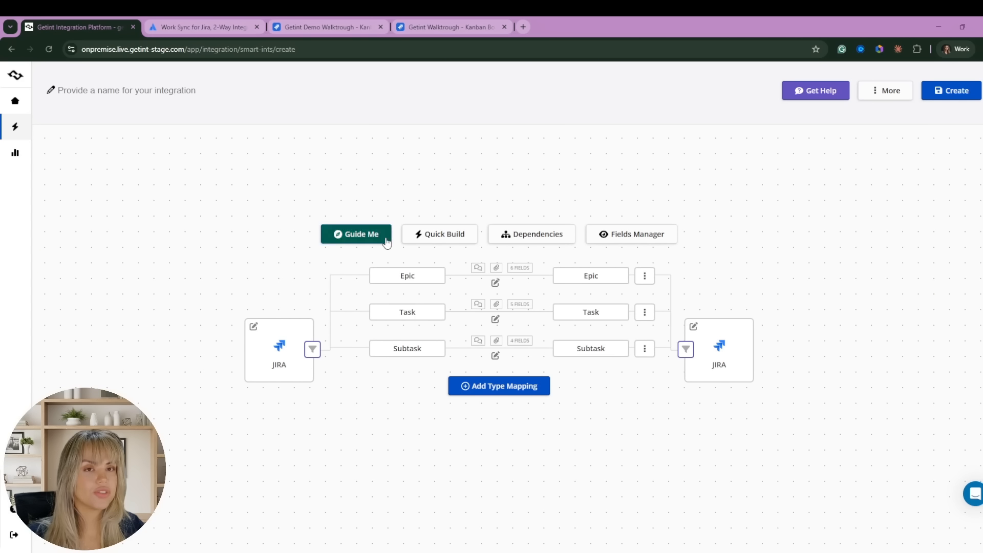
Map dependencies as 'is caused by / causes' and 'is blocked by / blocks', then create the integration.
{"action": "left_click", "coordinate": [537, 239]}
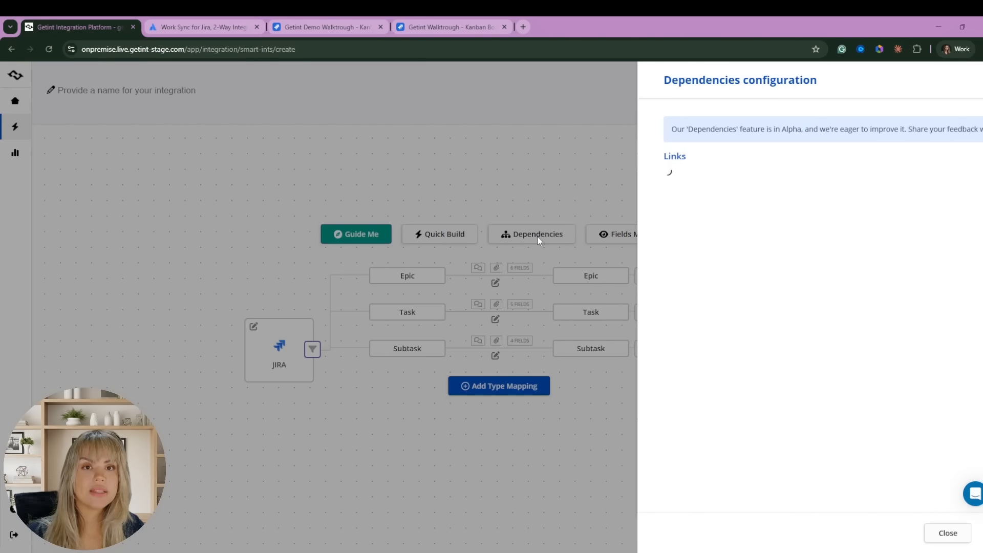
{"action": "left_click", "coordinate": [649, 195]}
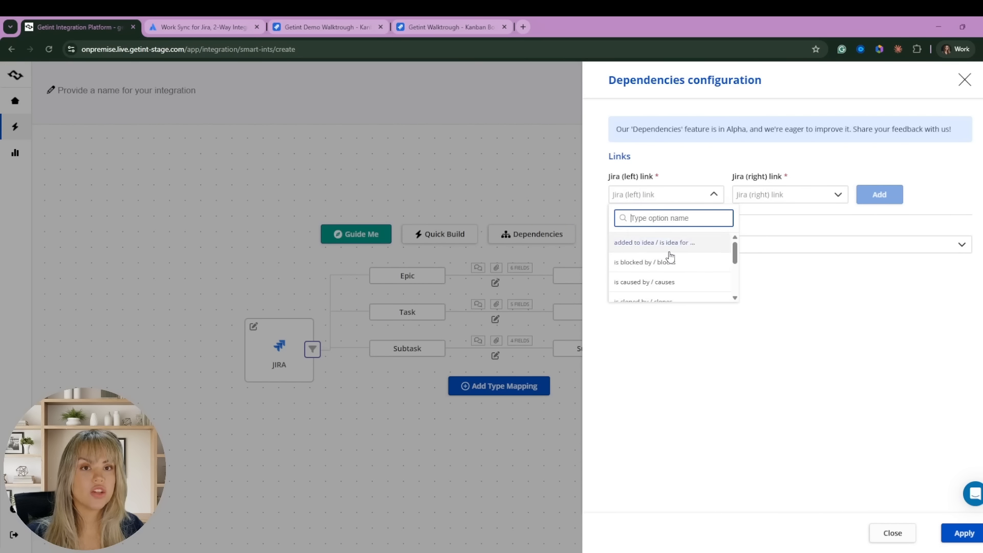
{"action": "left_click", "coordinate": [656, 283]}
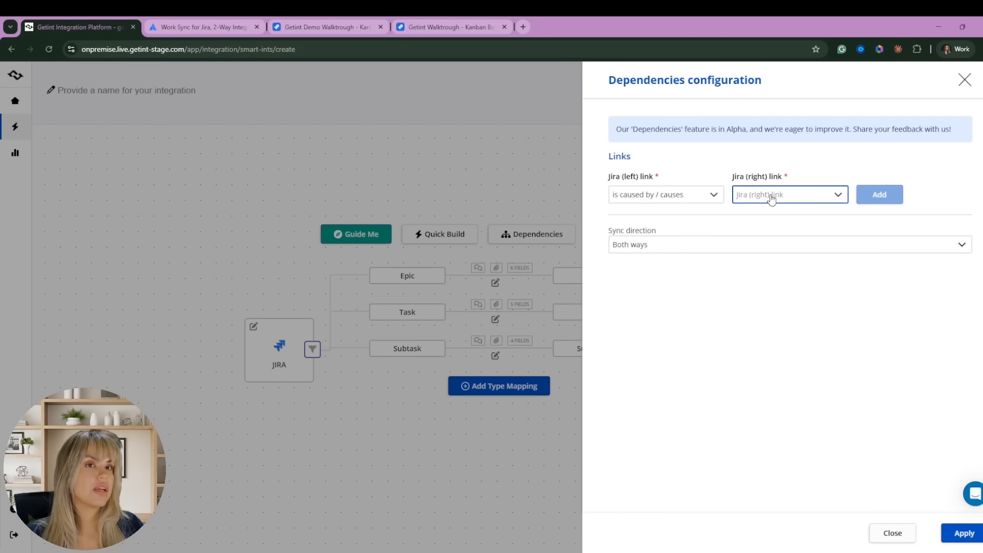
{"action": "left_click", "coordinate": [771, 199]}
{"action": "left_click", "coordinate": [772, 266]}
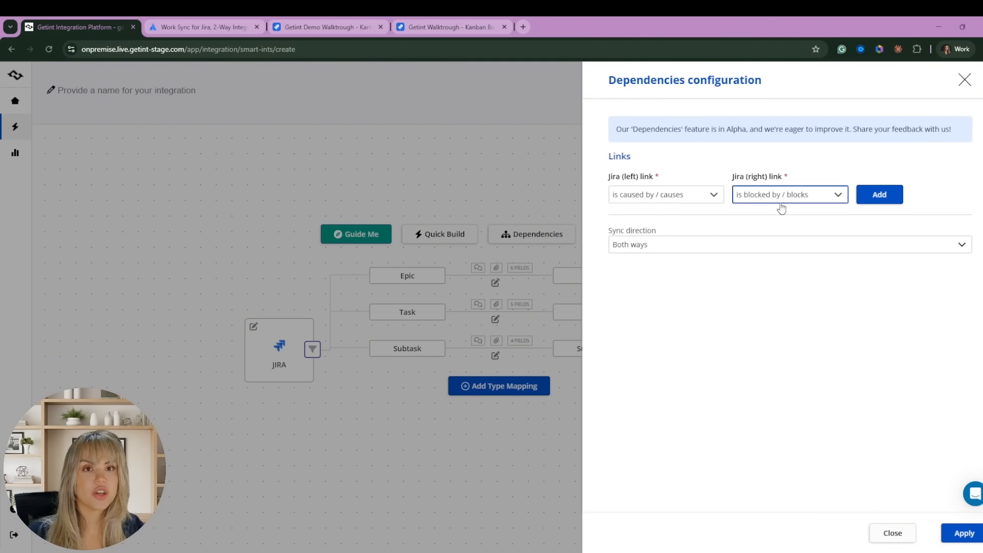
{"action": "left_click", "coordinate": [892, 534]}
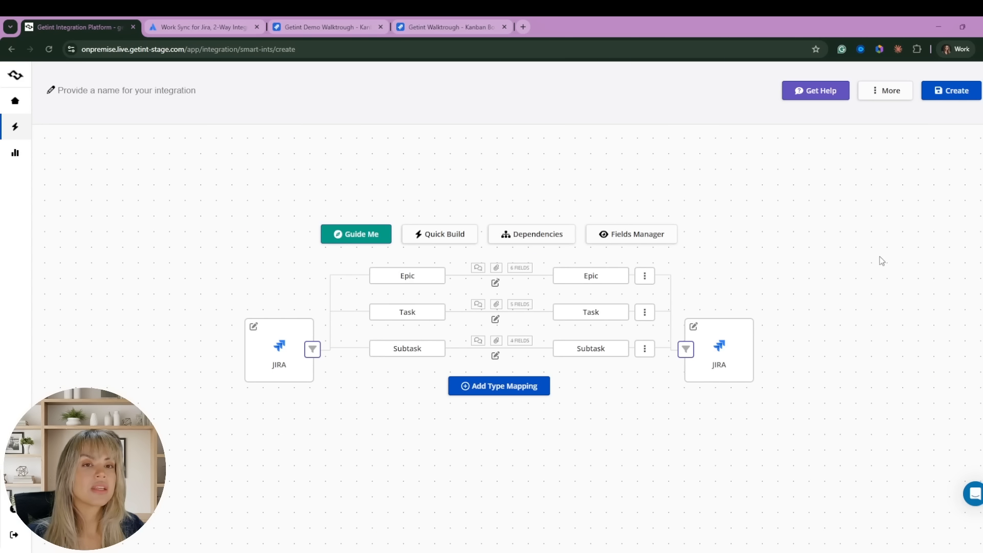
{"action": "left_click", "coordinate": [950, 97]}
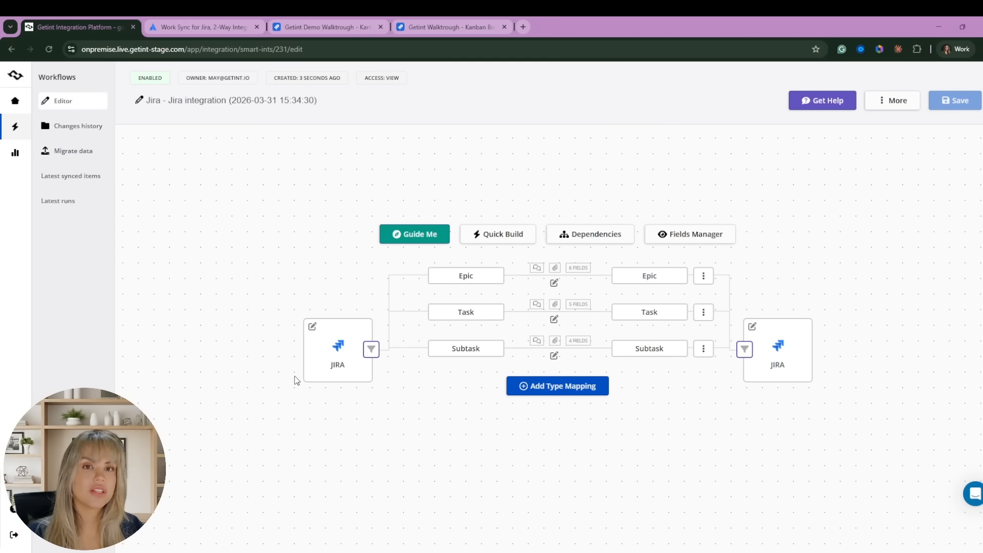
{"action": "left_click", "coordinate": [323, 28]}
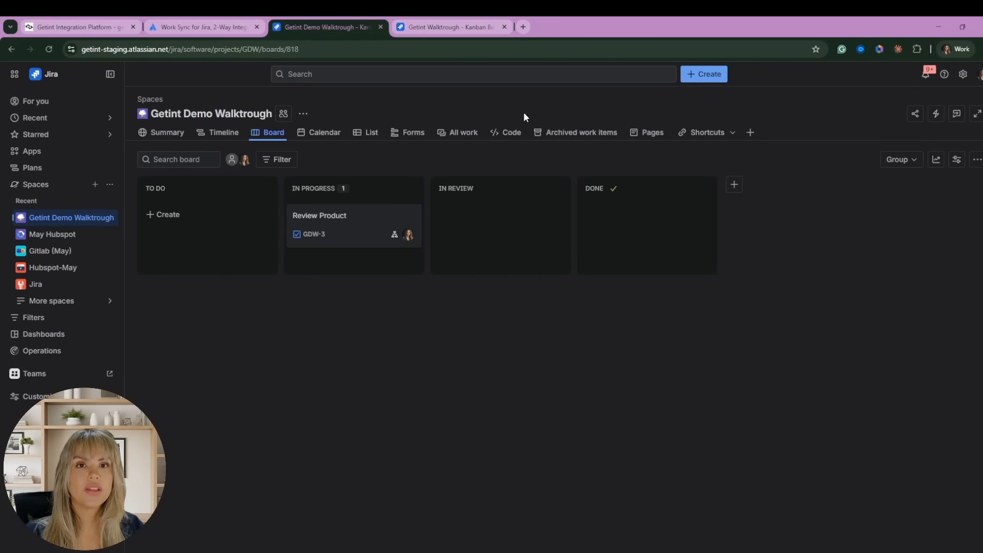
Start a new Jira task titled 'DEV STORY FROM' with description 'testing here now'.
{"action": "left_click", "coordinate": [714, 74]}
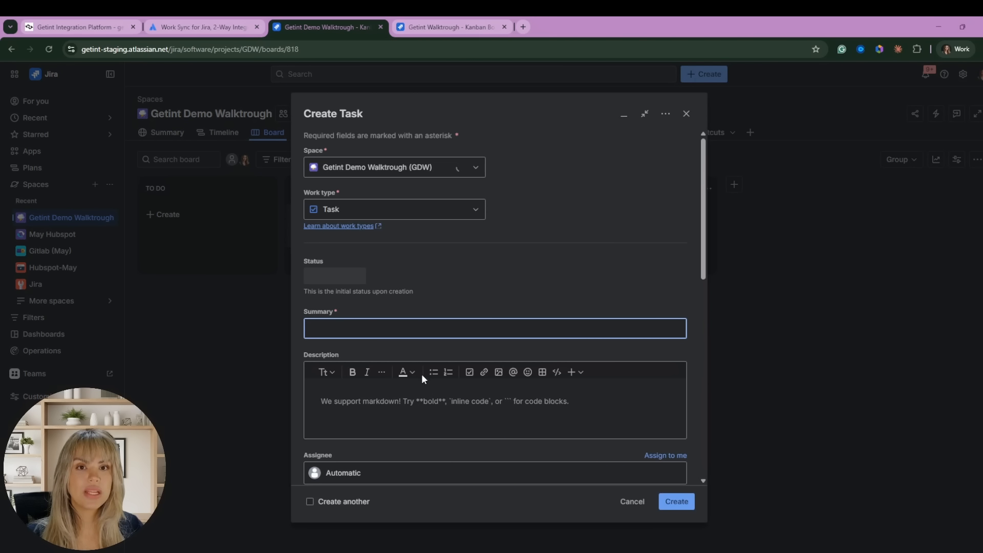
{"action": "type", "text": "test"}
{"action": "key", "text": "ctrl+a"}
{"action": "type", "text": "DEV STORY FROM {{issue.key}}- {{triggerIssue.summary}}"}
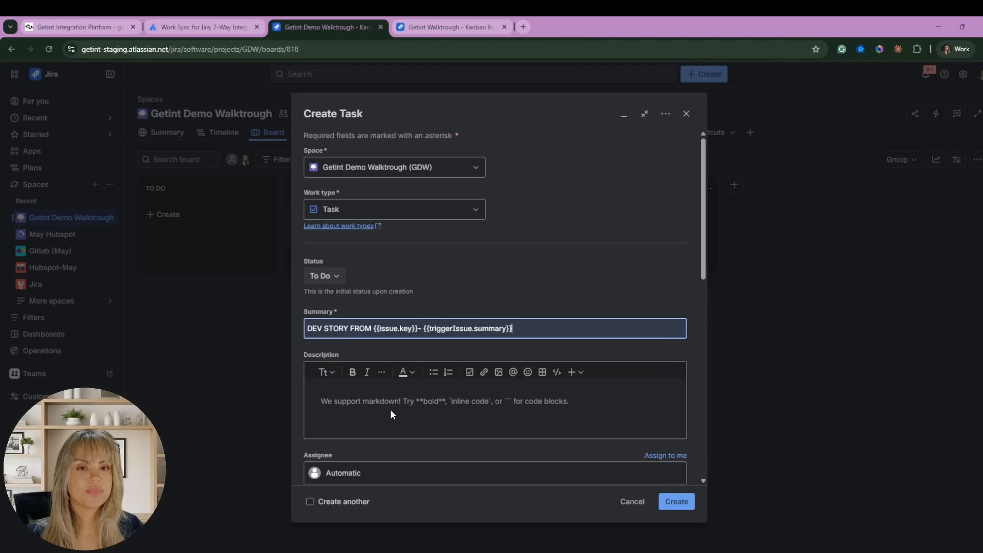
{"action": "key", "text": "BackSpace"}
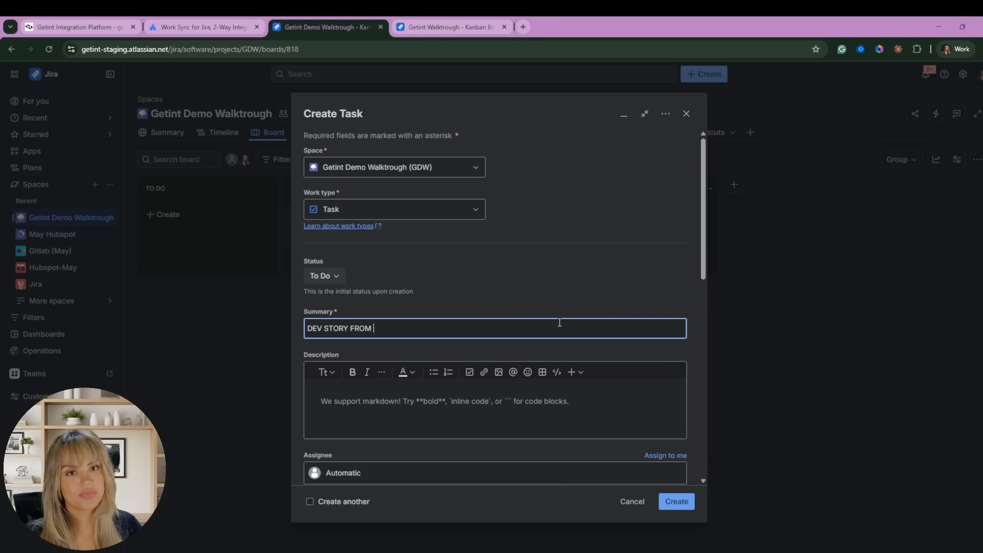
{"action": "left_click", "coordinate": [348, 404]}
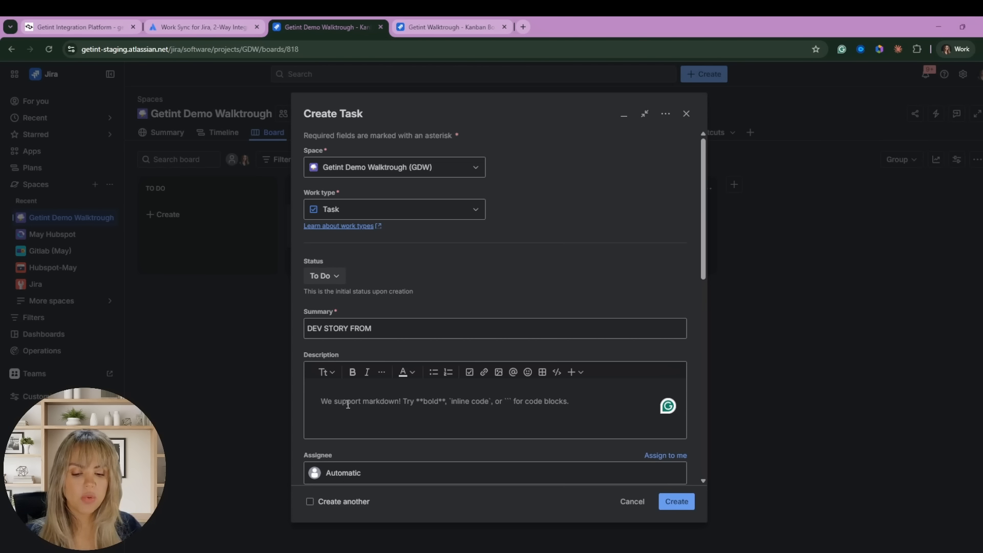
{"action": "type", "text": "testing"}
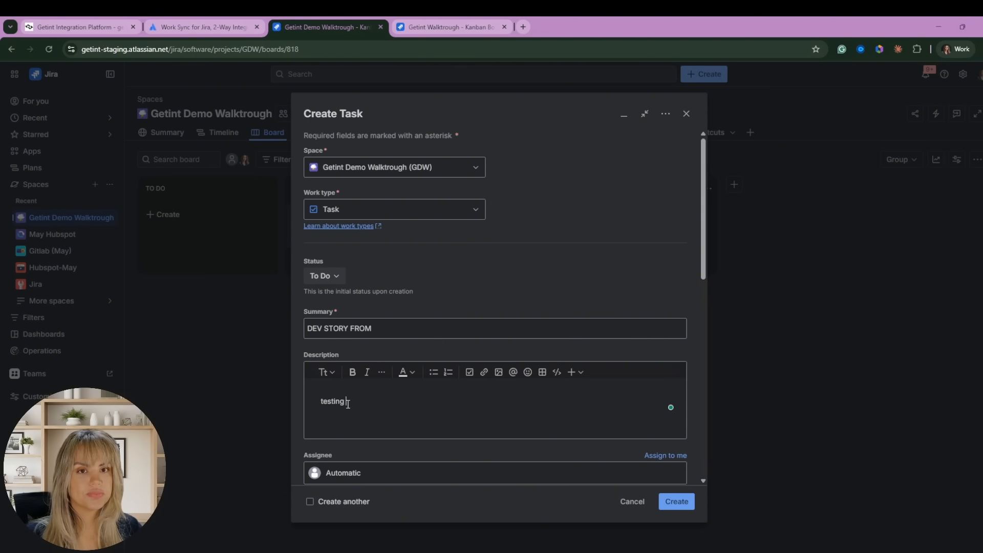
{"action": "type", "text": " here now"}
Assign the task to yourself, attach a PDF file, and create it as GDW-5.
{"action": "scroll", "coordinate": [348, 402], "scroll_direction": "down", "scroll_amount": 3}
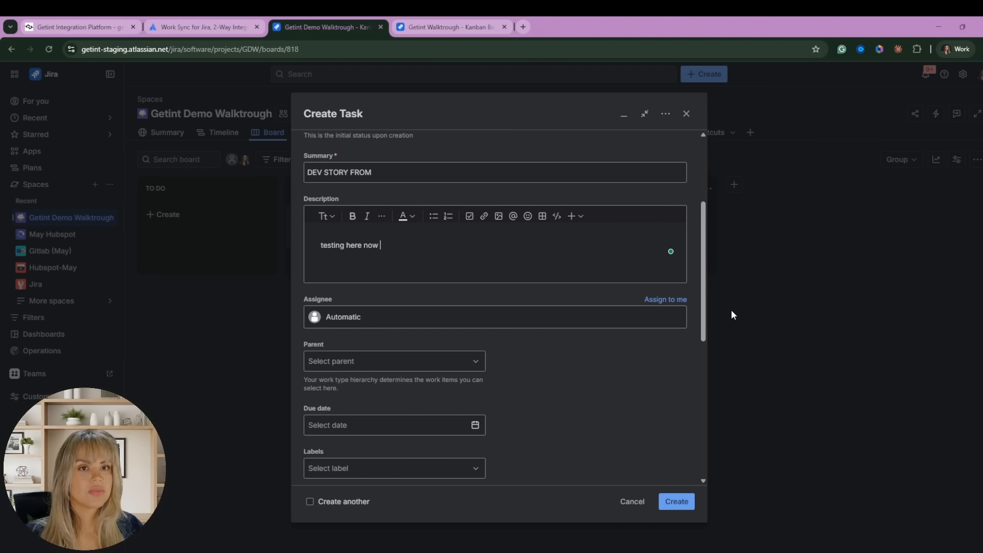
{"action": "left_click", "coordinate": [665, 300]}
{"action": "scroll", "coordinate": [367, 263], "scroll_direction": "down", "scroll_amount": 4}
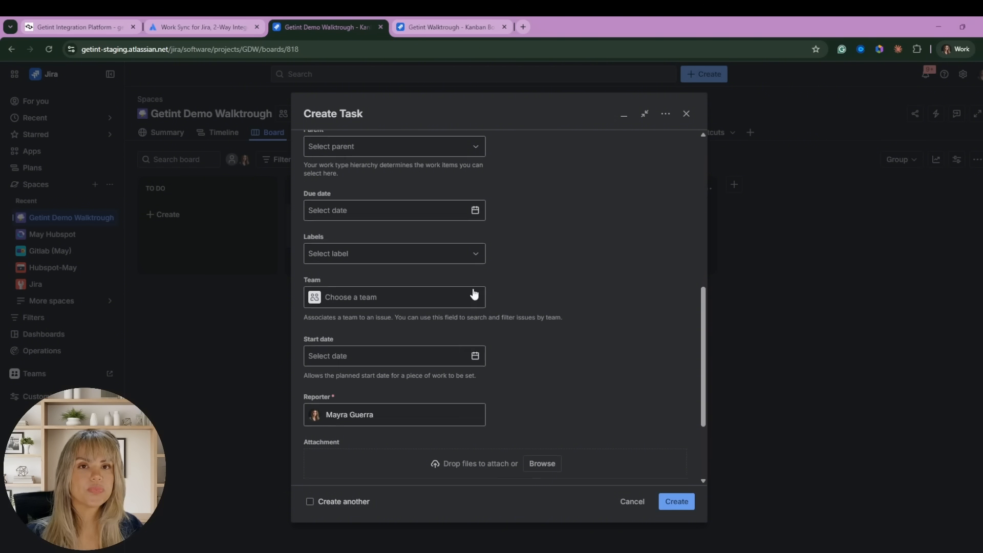
{"action": "scroll", "coordinate": [446, 392], "scroll_direction": "down", "scroll_amount": 3}
{"action": "left_click", "coordinate": [552, 343]}
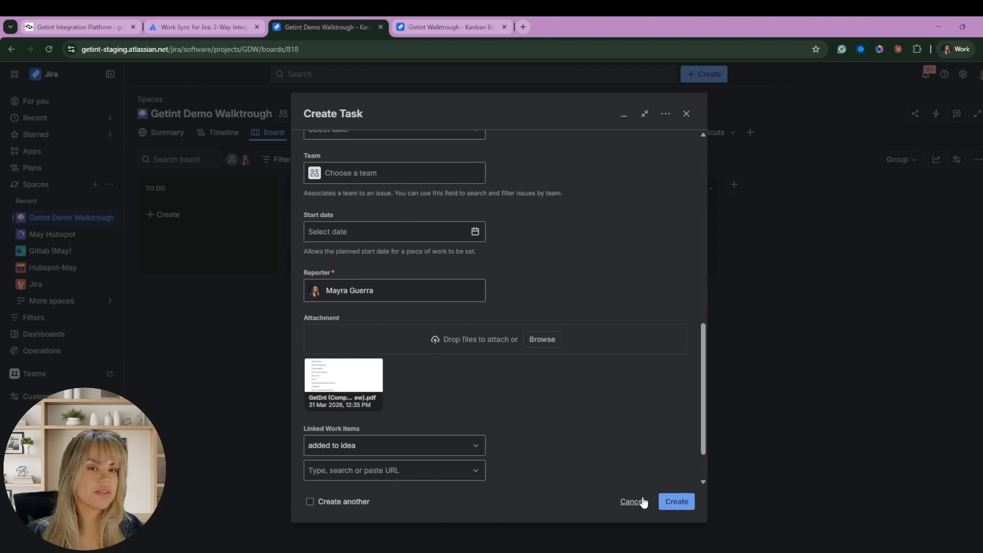
{"action": "left_click", "coordinate": [676, 501]}
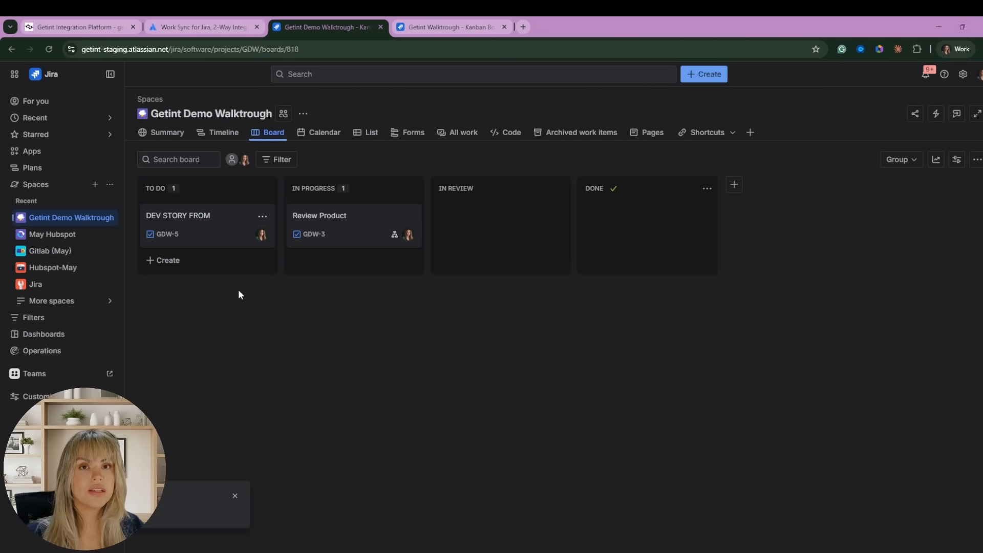
Open the details of run #2276399 in Getint and open the synced GW-17 in a new Jira tab.
{"action": "left_click", "coordinate": [72, 26]}
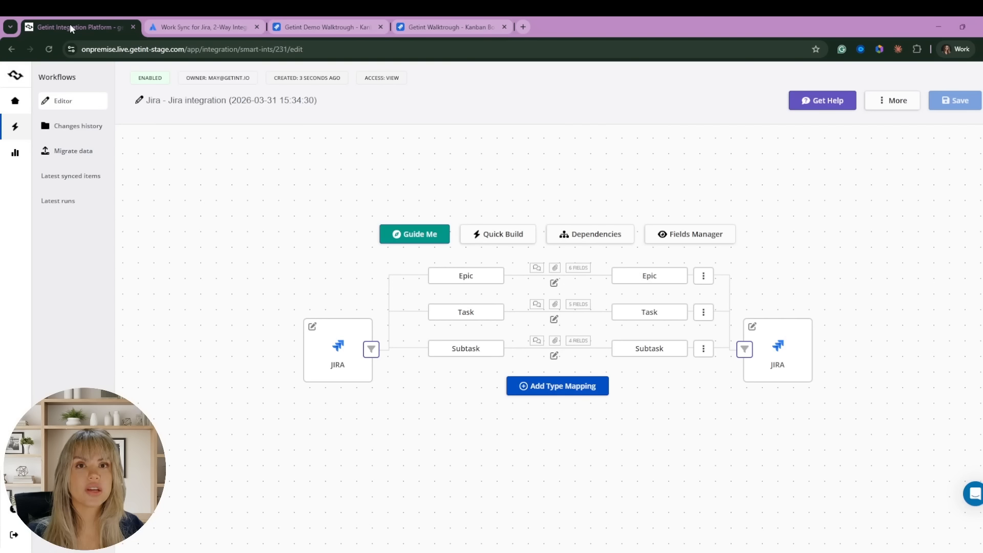
{"action": "left_click", "coordinate": [64, 205]}
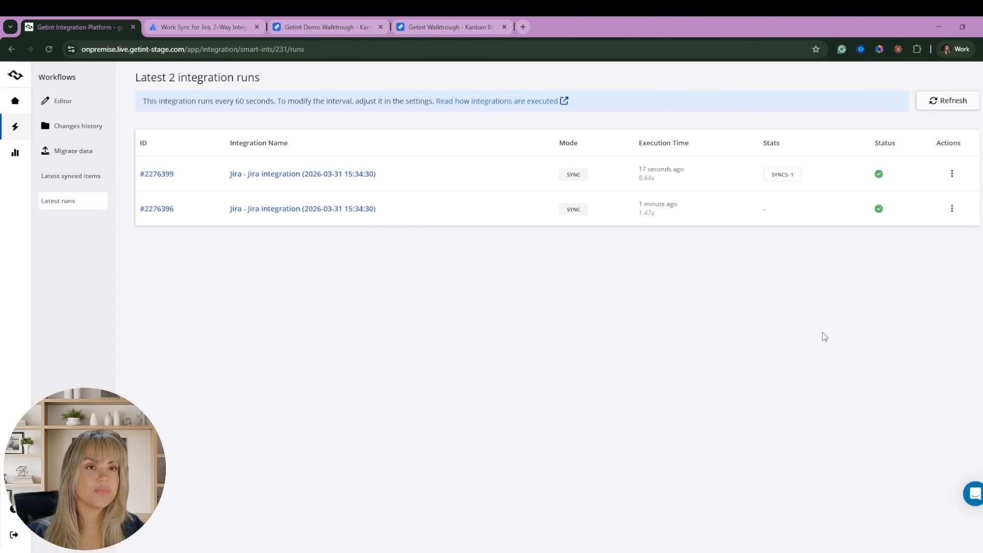
{"action": "left_click", "coordinate": [952, 173]}
{"action": "left_click", "coordinate": [918, 173]}
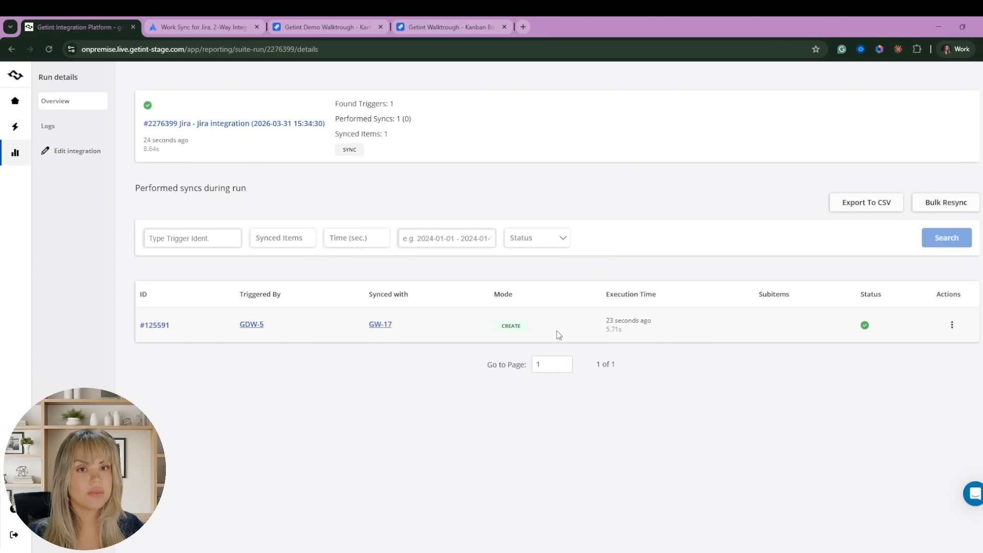
{"action": "left_click", "coordinate": [387, 326]}
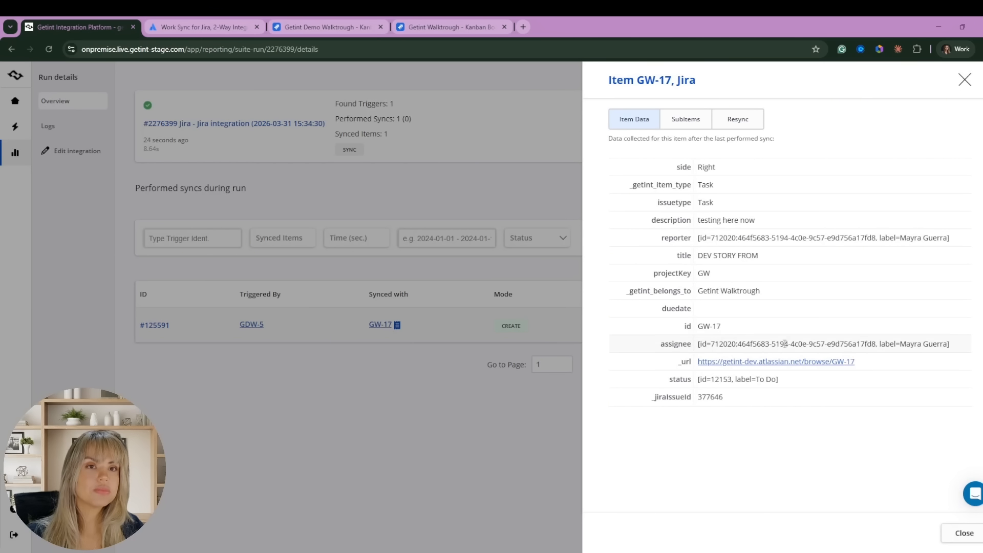
{"action": "left_click", "coordinate": [751, 361]}
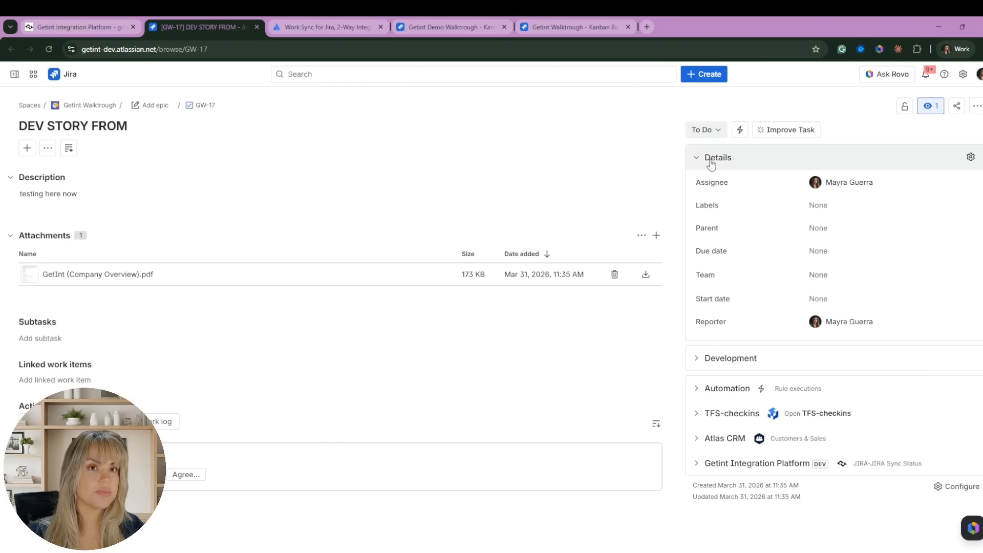
Set GW-17 to In Progress and add a subtask named 'testing subtask'.
{"action": "left_click", "coordinate": [703, 131]}
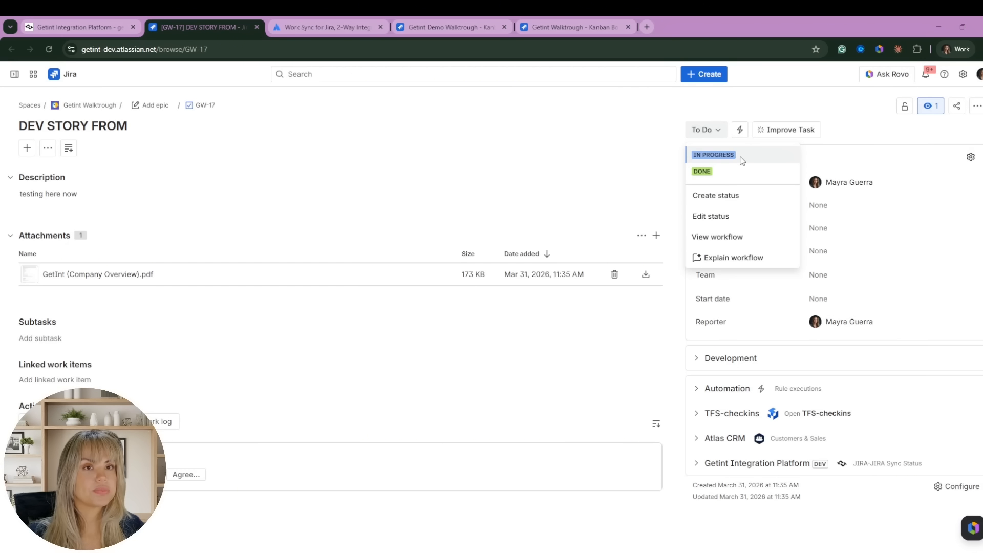
{"action": "left_click", "coordinate": [741, 155]}
{"action": "left_click", "coordinate": [41, 337]}
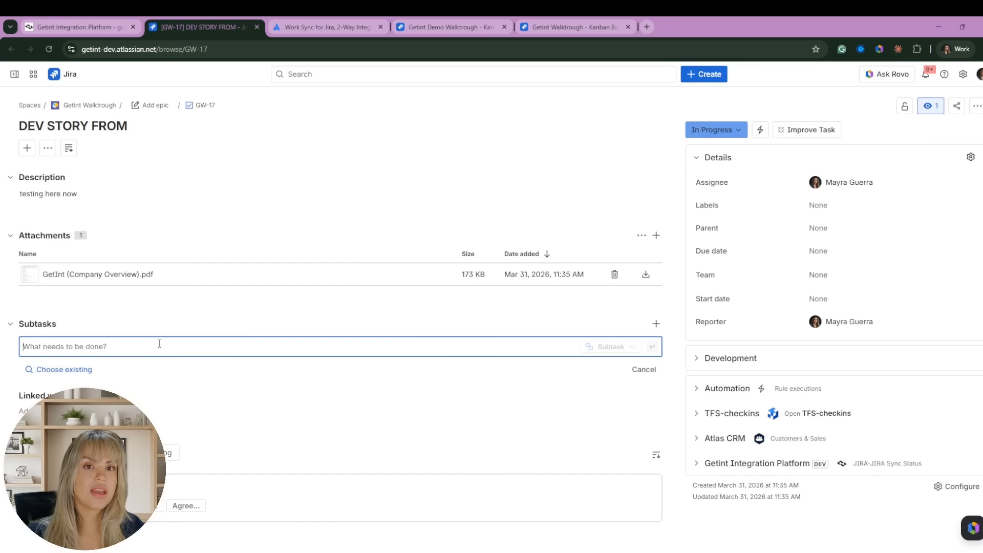
{"action": "type", "text": "t"}
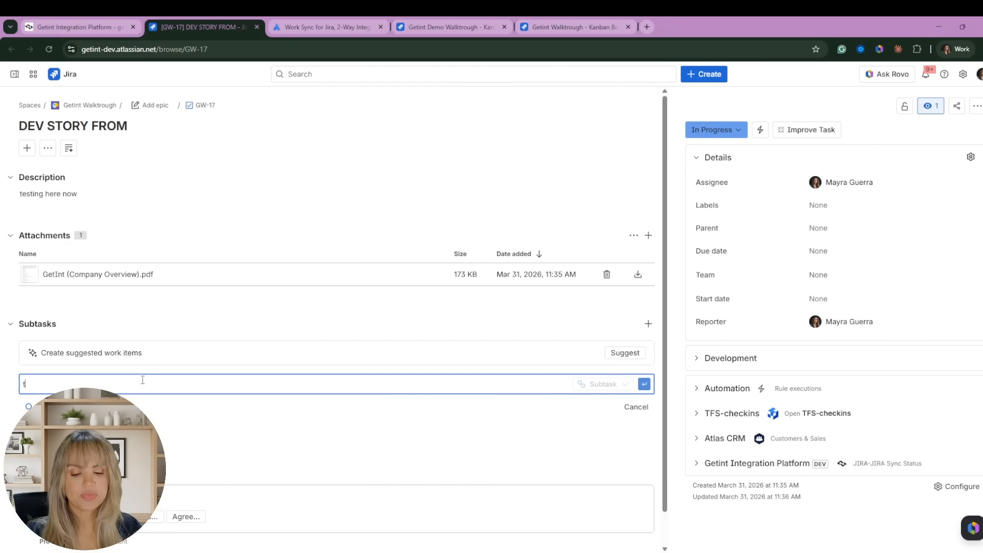
{"action": "type", "text": "esting syb"}
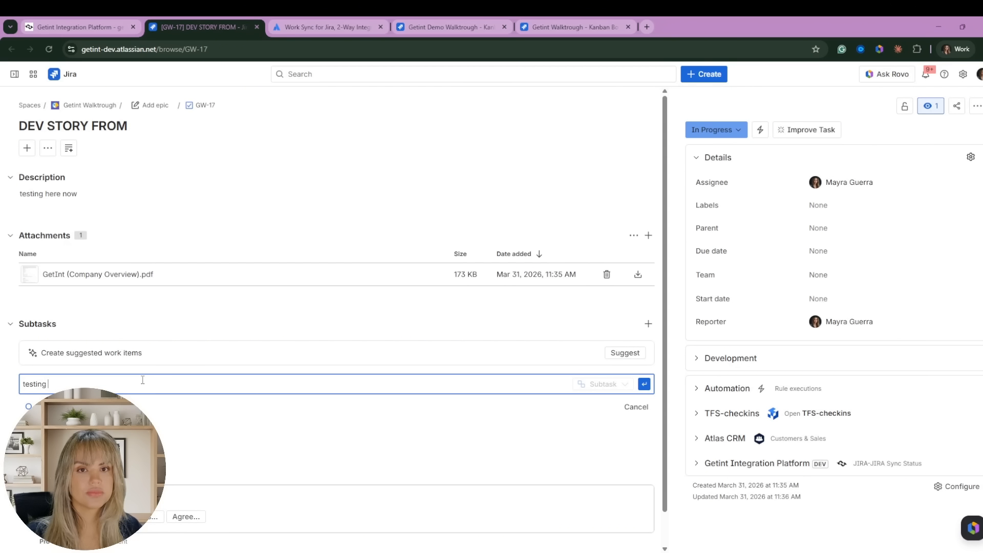
{"action": "key", "text": "BackSpace"}
{"action": "key", "text": "BackSpace"}
{"action": "type", "text": "ubtask"}
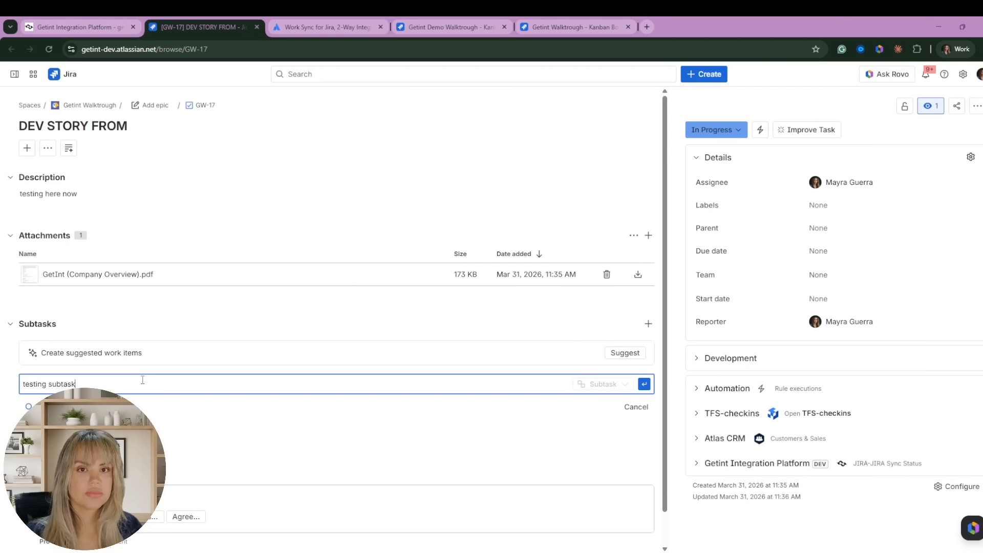
{"action": "key", "text": "Return"}
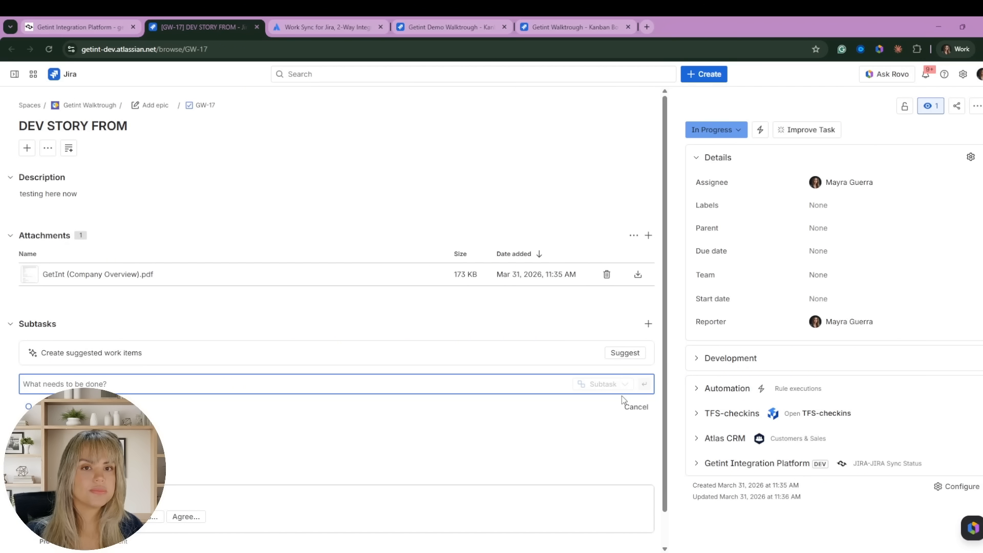
Assign the new subtask to the listed user and set its status to In Progress.
{"action": "left_click", "coordinate": [552, 421]}
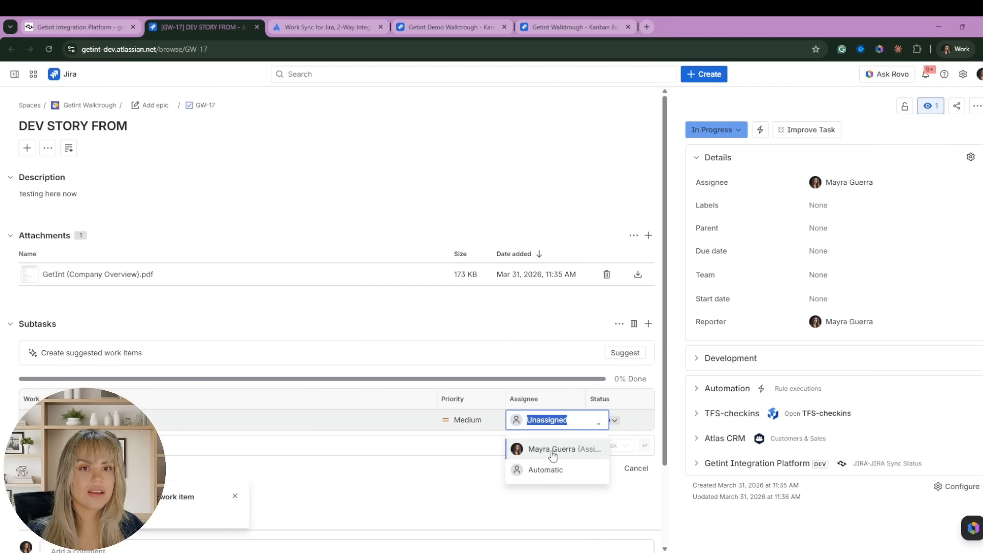
{"action": "left_click", "coordinate": [552, 449]}
{"action": "left_click", "coordinate": [611, 420]}
{"action": "left_click", "coordinate": [621, 439]}
{"action": "scroll", "coordinate": [463, 474], "scroll_direction": "down", "scroll_amount": 1}
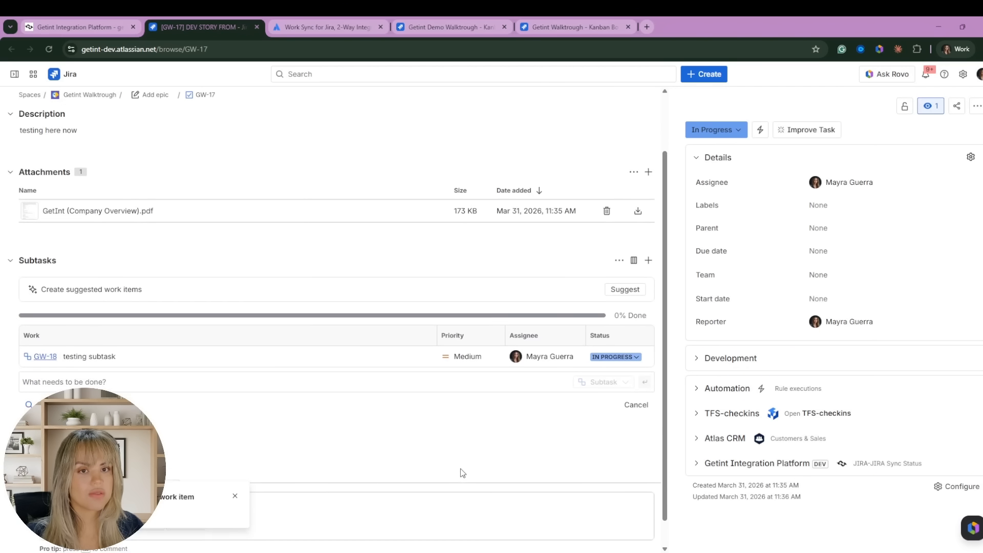
{"action": "scroll", "coordinate": [462, 474], "scroll_direction": "down", "scroll_amount": 1}
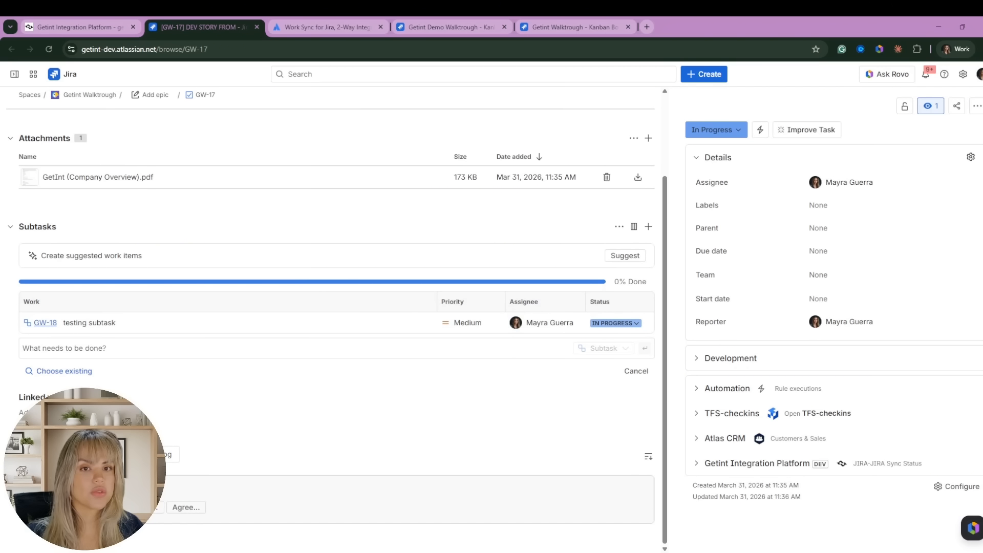
Save a comment on GW-17, then return to the Getint tab.
{"action": "left_click", "coordinate": [336, 489]}
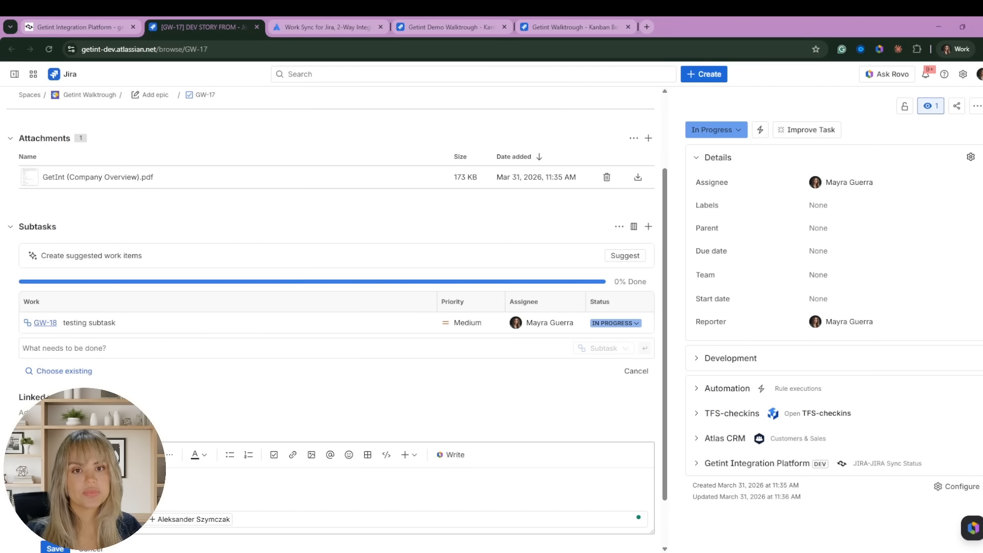
{"action": "left_click", "coordinate": [61, 547]}
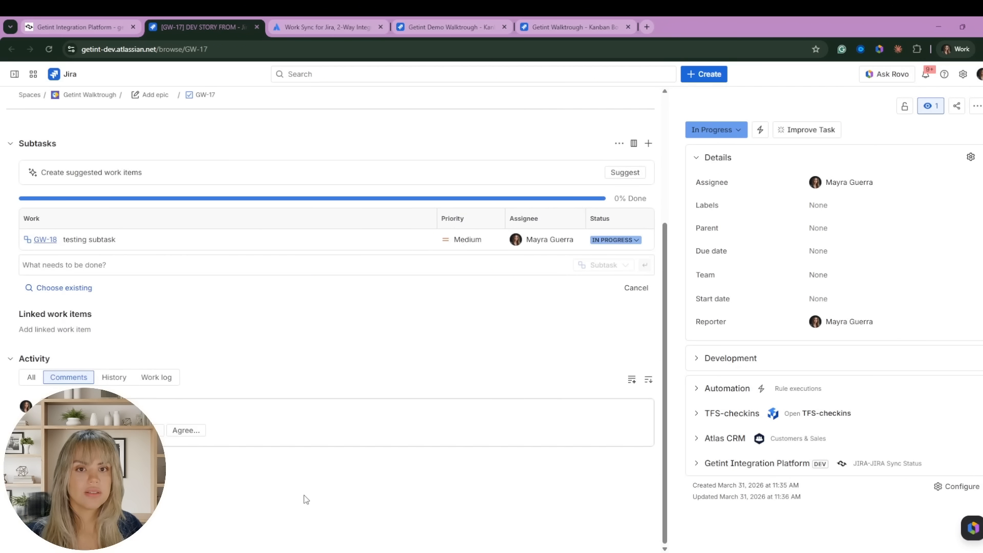
{"action": "scroll", "coordinate": [440, 439], "scroll_direction": "up", "scroll_amount": 4}
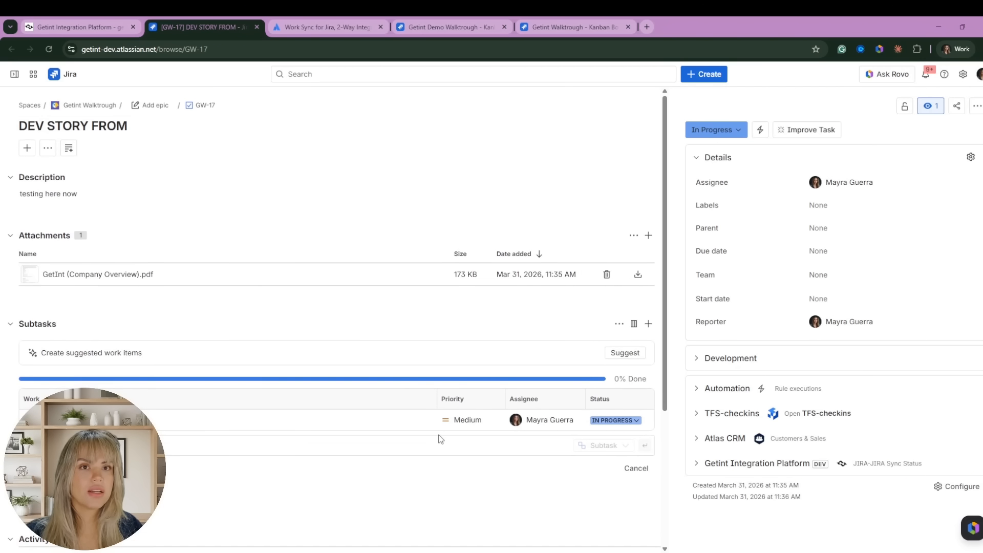
{"action": "left_click", "coordinate": [76, 27]}
Open the details of run #2276402 and open the updated GDW-5 in a new Jira tab.
{"action": "left_click", "coordinate": [125, 134]}
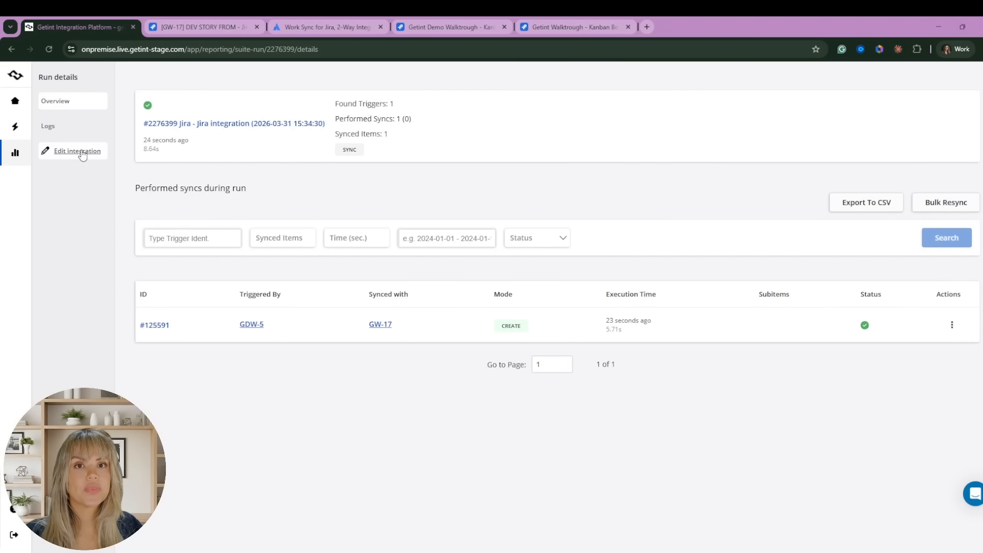
{"action": "left_click", "coordinate": [81, 151]}
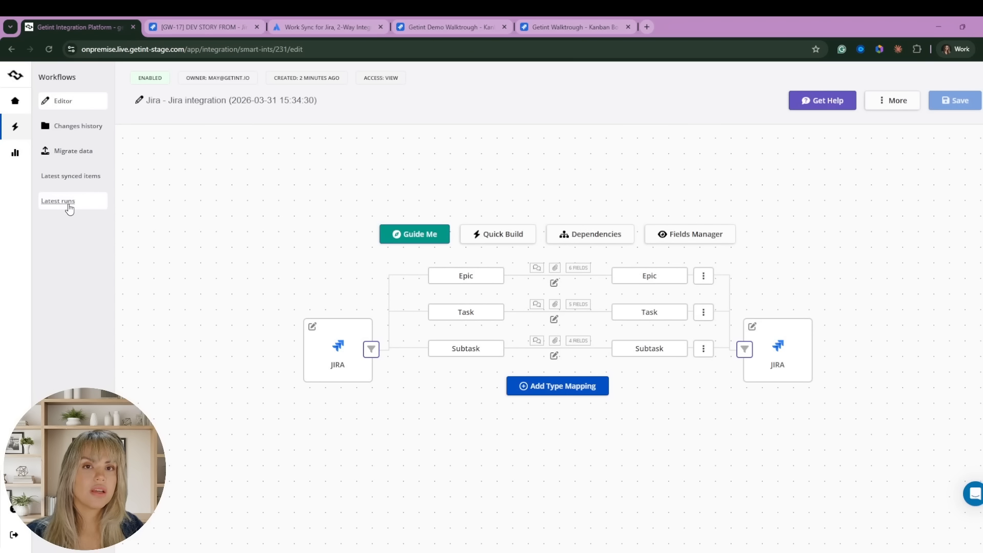
{"action": "left_click", "coordinate": [70, 204]}
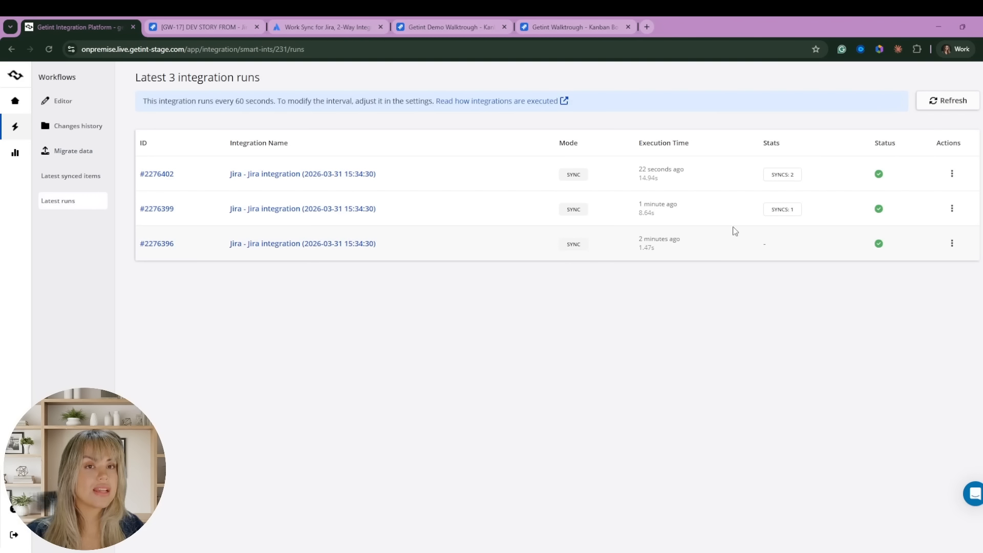
{"action": "left_click", "coordinate": [951, 174]}
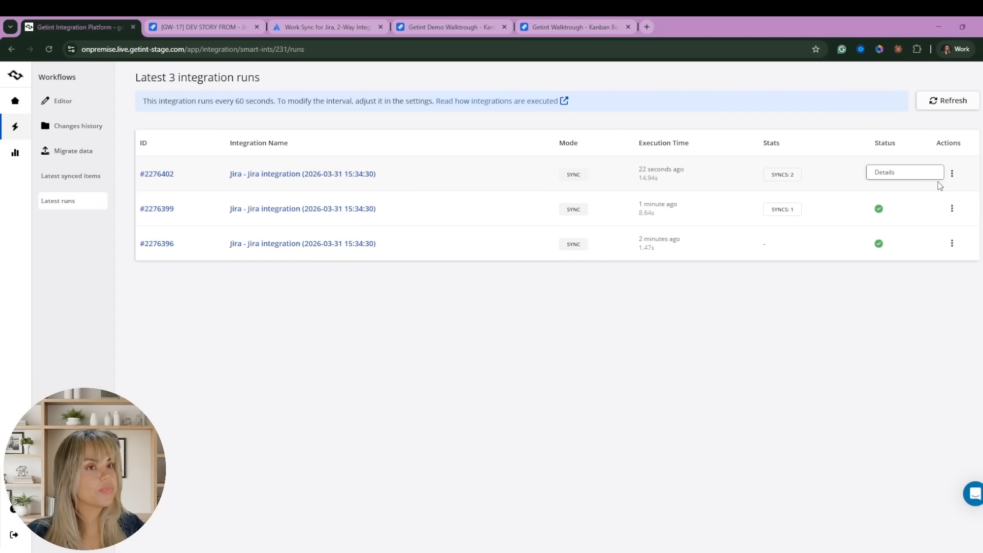
{"action": "left_click", "coordinate": [906, 173]}
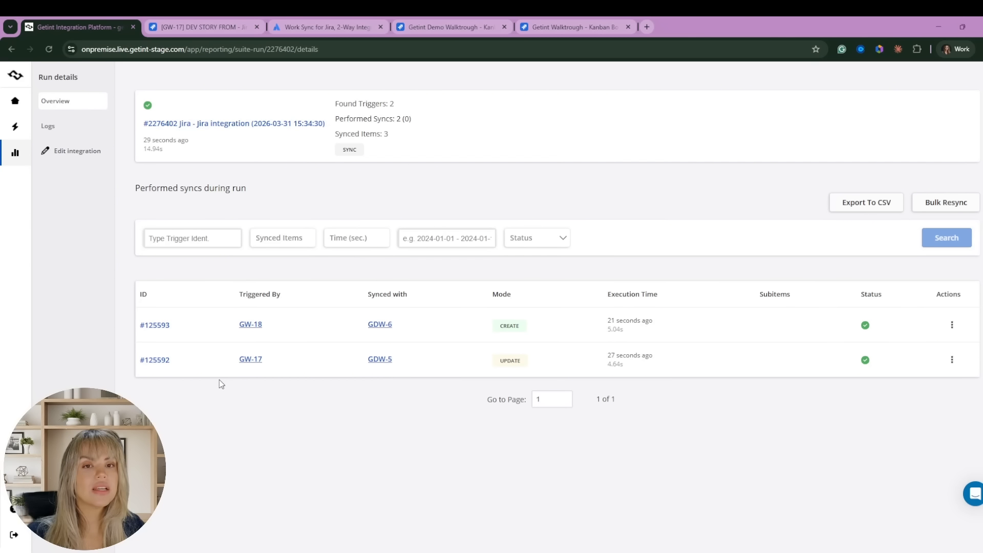
{"action": "left_click", "coordinate": [380, 360]}
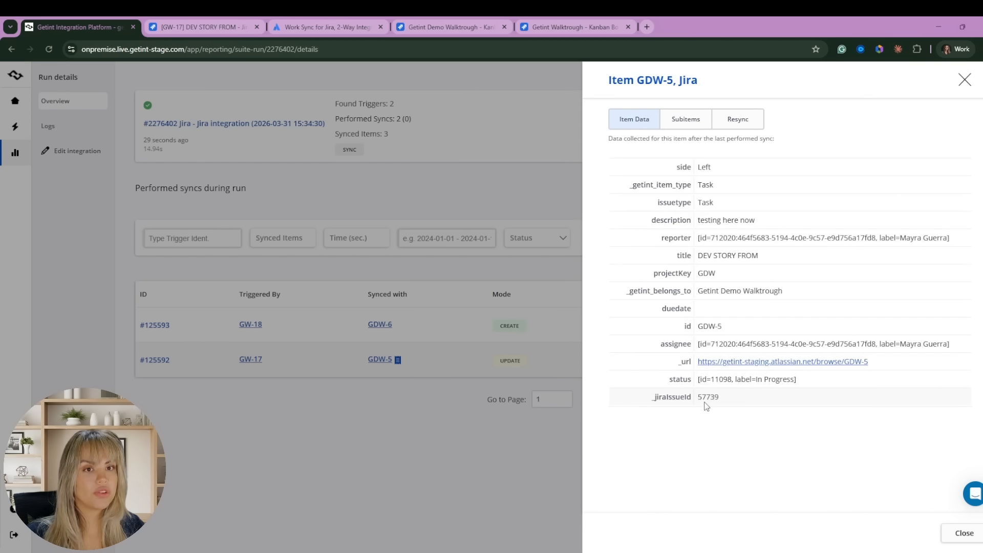
{"action": "left_click", "coordinate": [740, 362]}
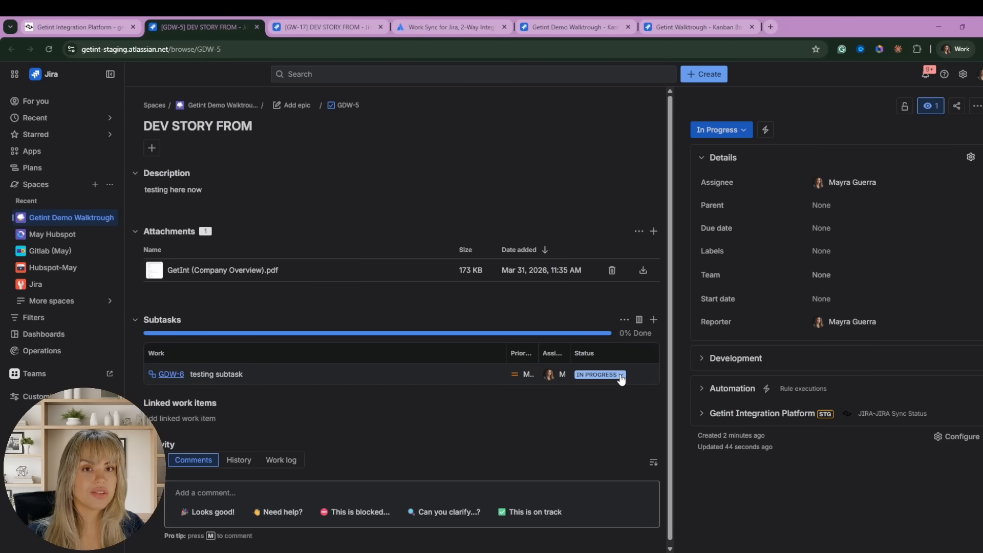
After checking GDW-5's In Progress status and subtask GDW-6 in Jira, return to Getint.
{"action": "left_click", "coordinate": [63, 27]}
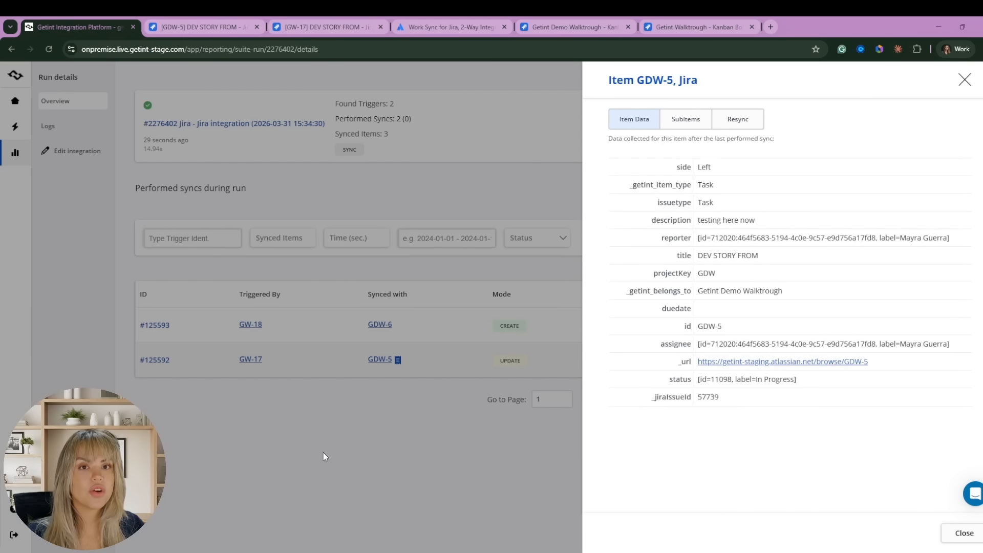
Inspect the synced data for GDW-6 and GW-18, then go back to the integration editor.
{"action": "left_click", "coordinate": [323, 452]}
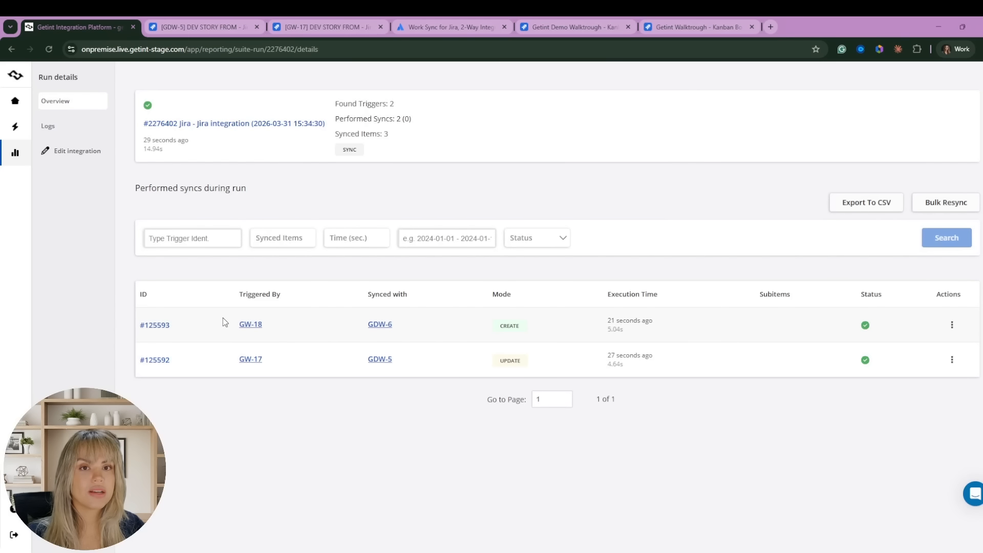
{"action": "left_click", "coordinate": [380, 325]}
{"action": "left_click", "coordinate": [237, 470]}
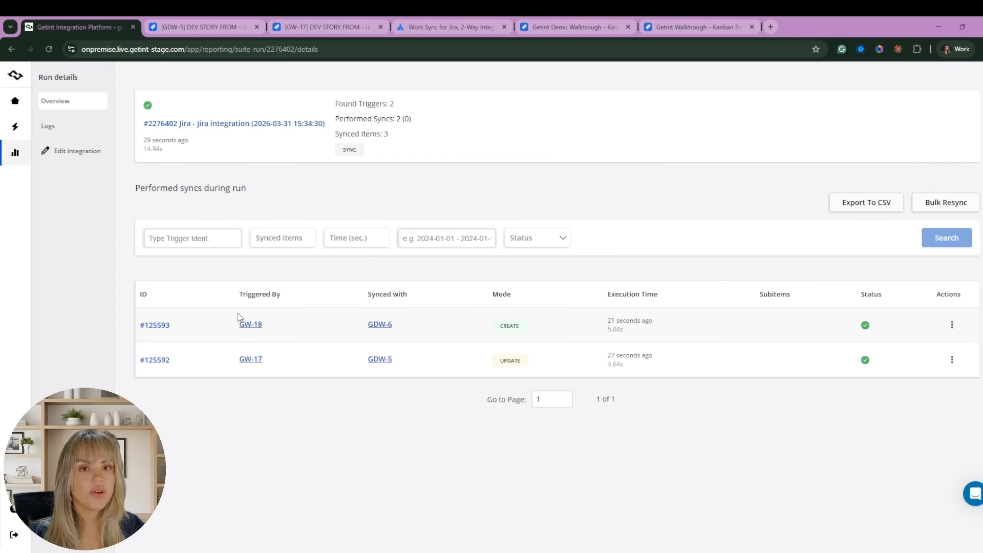
{"action": "left_click", "coordinate": [251, 324]}
{"action": "left_click", "coordinate": [379, 453]}
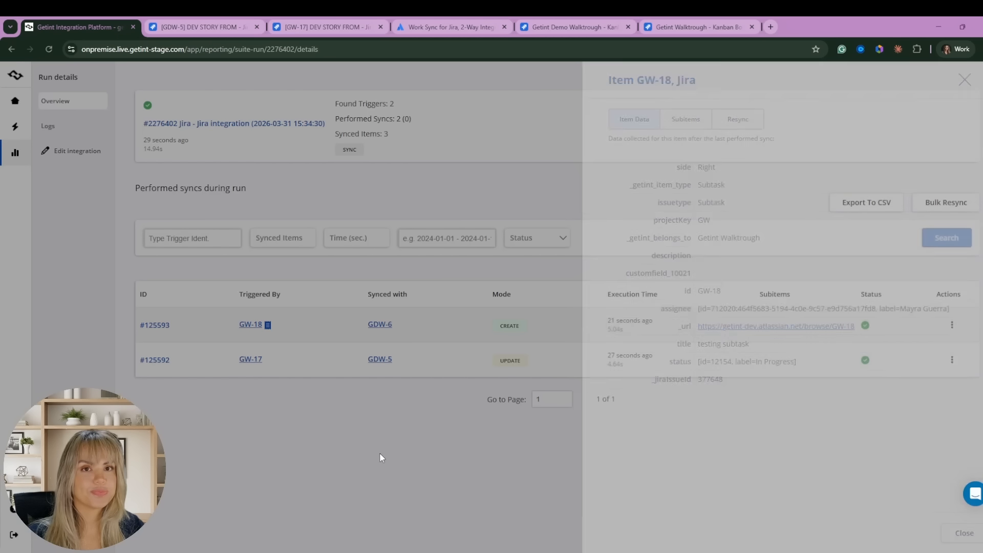
{"action": "left_click", "coordinate": [76, 154]}
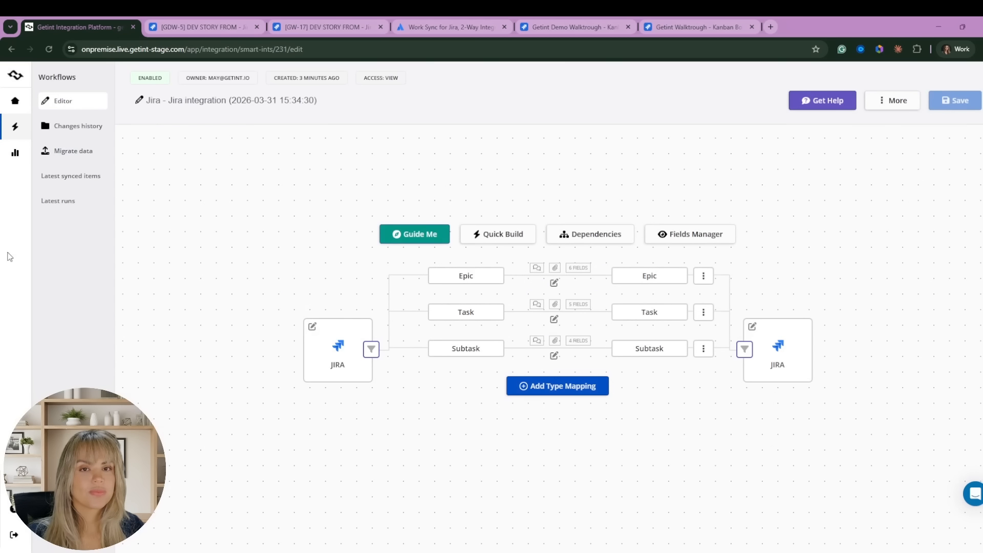